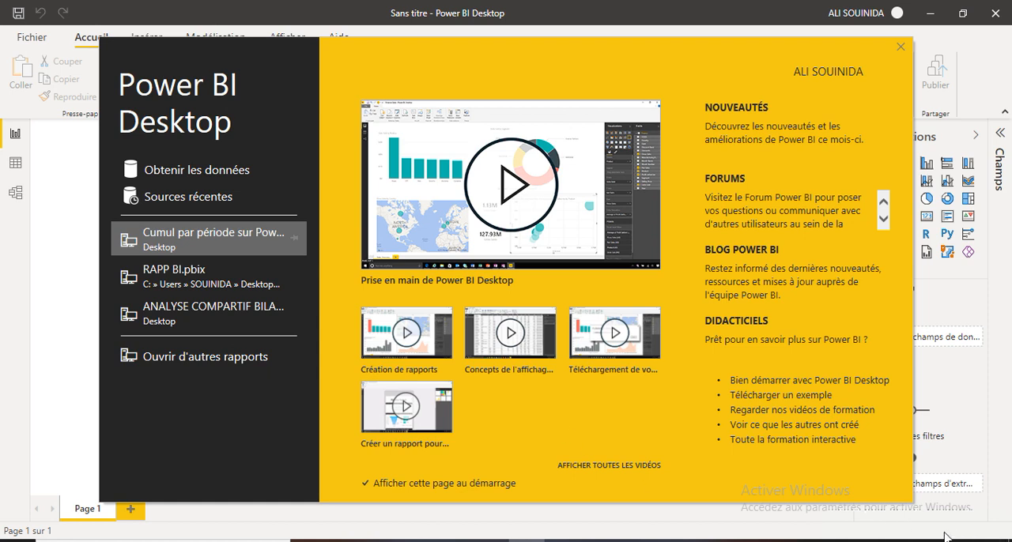
# Open the recent report "Cumul par période sur Power BI" and review the CALENDRIER and VENTES data and their relationship.
pyautogui.click(213, 238)
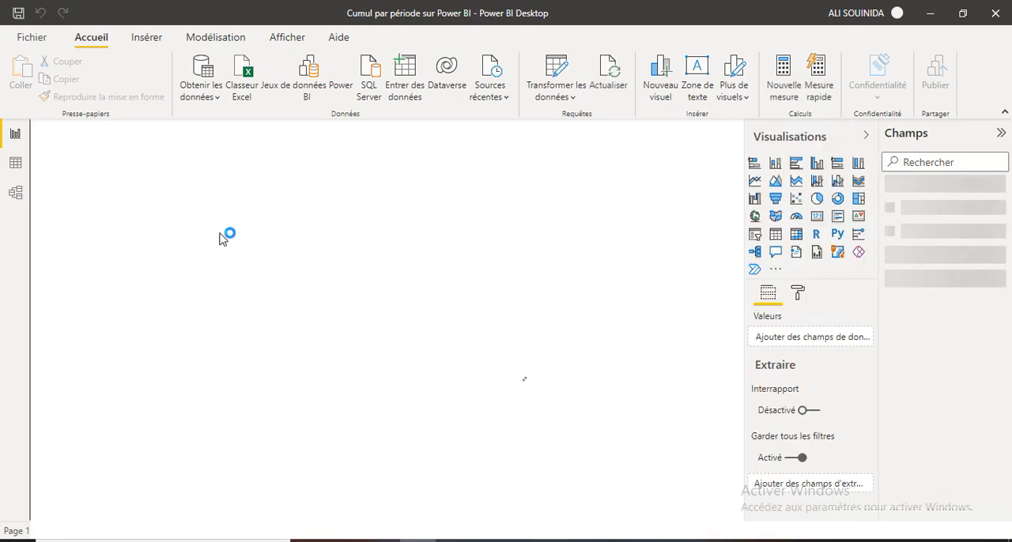
pyautogui.click(15, 164)
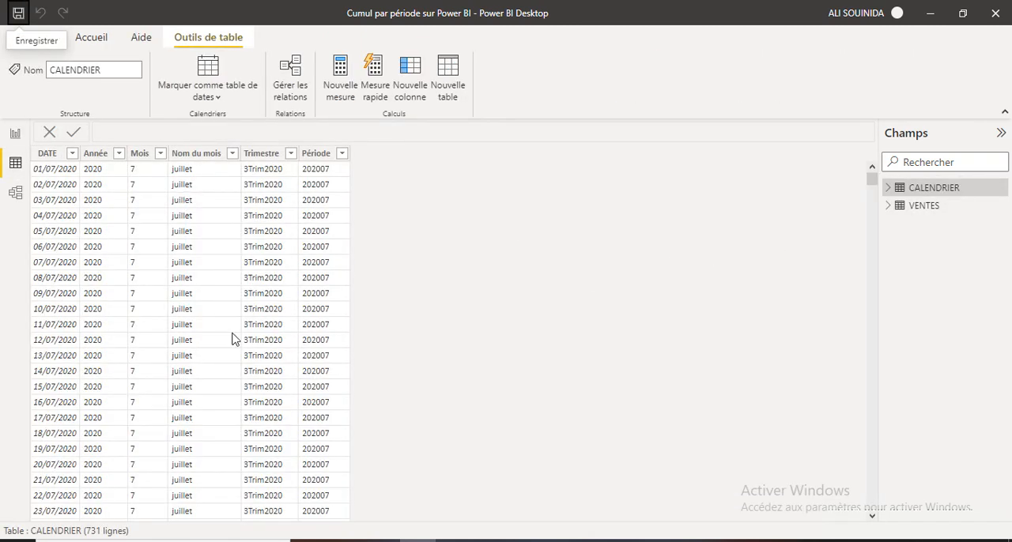
pyautogui.click(939, 209)
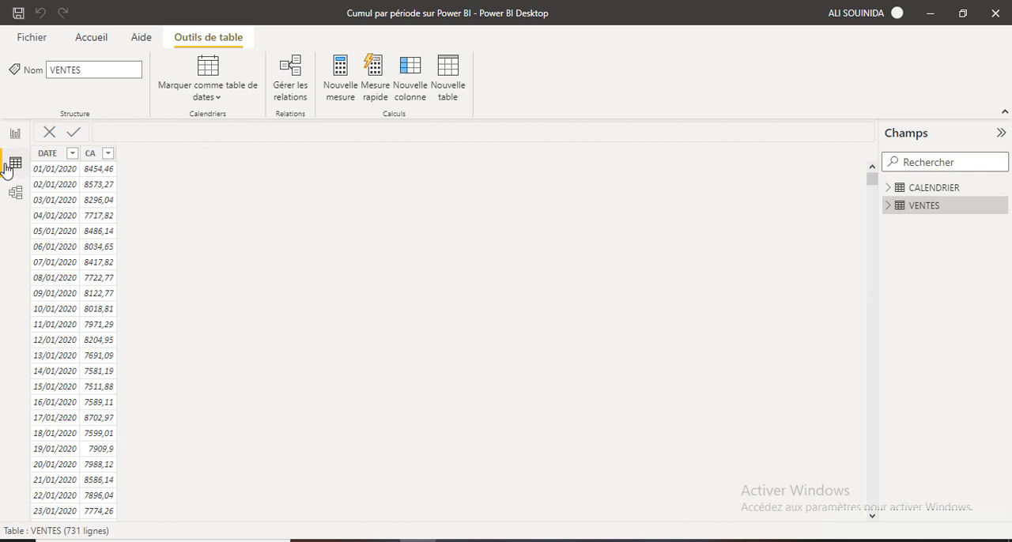
pyautogui.click(15, 193)
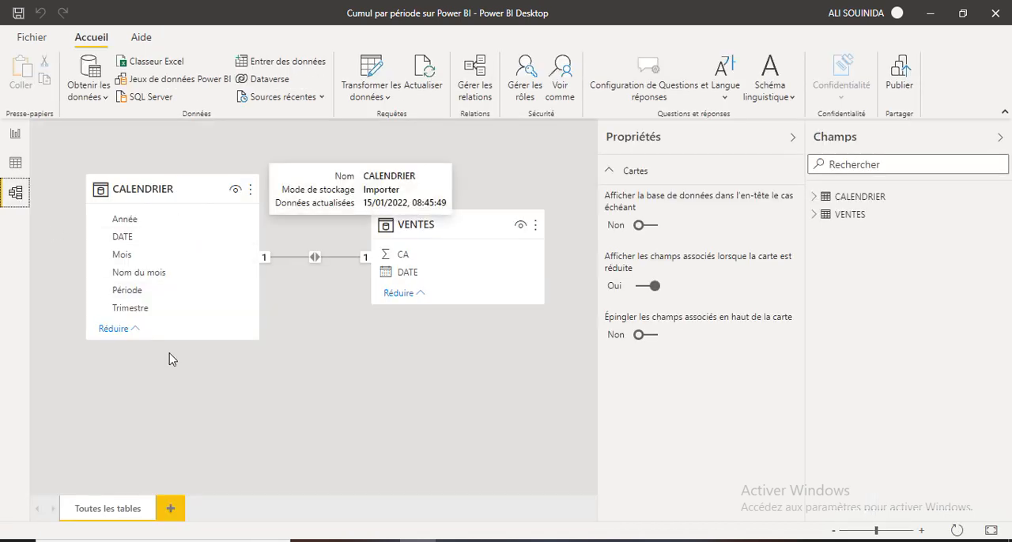
# Fill the empty table visual on the JOUR report page with DATE from CALENDRIER and CA from VENTES.
pyautogui.click(15, 136)
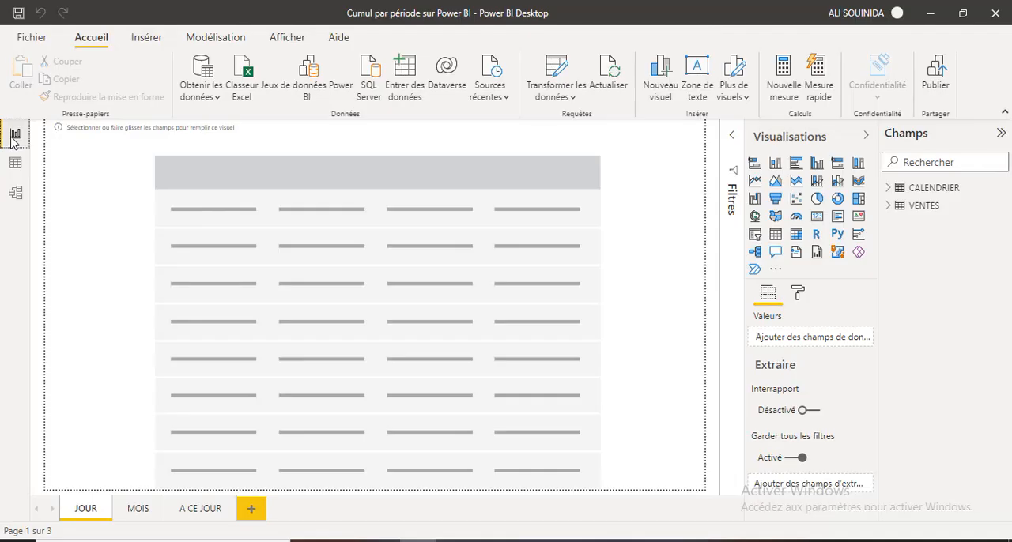
pyautogui.click(889, 187)
pyautogui.moveTo(917, 224); pyautogui.dragTo(135, 170)
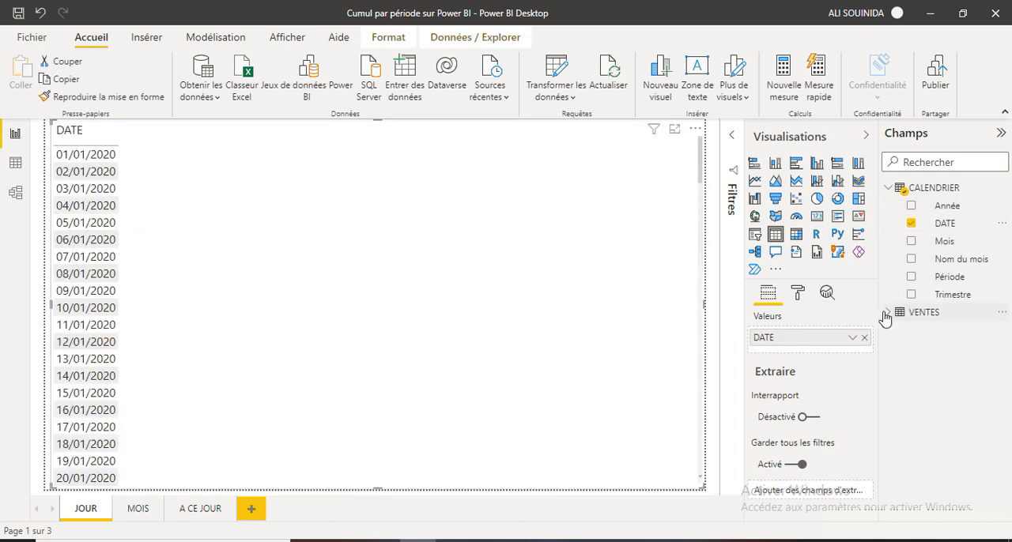
pyautogui.click(887, 313)
pyautogui.moveTo(916, 333); pyautogui.dragTo(188, 169)
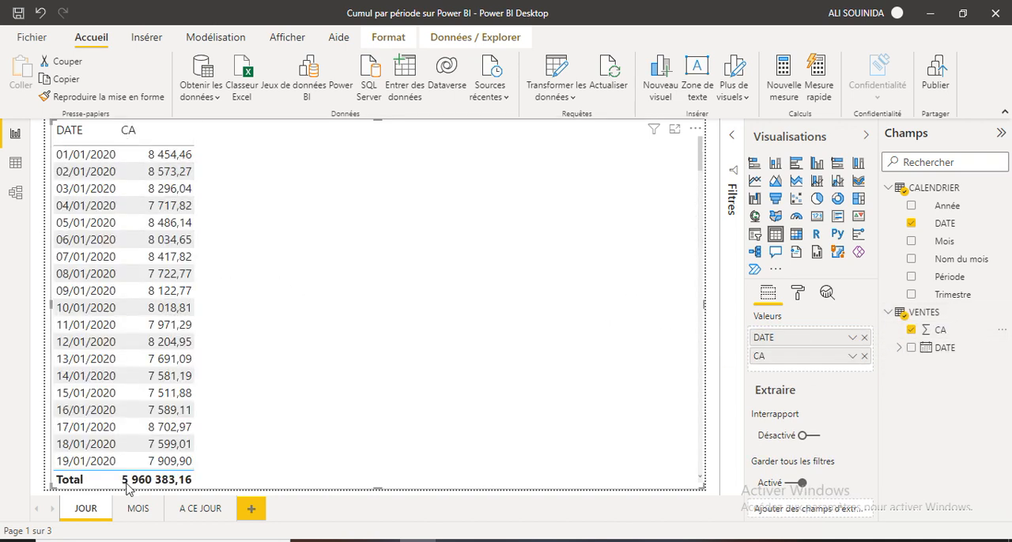
# Create a quick measure in VENTES using "Total de la catégorie (filtres non appliqués)", with the sum of CA as base value and VENTES DATE as category.
pyautogui.click(1000, 317)
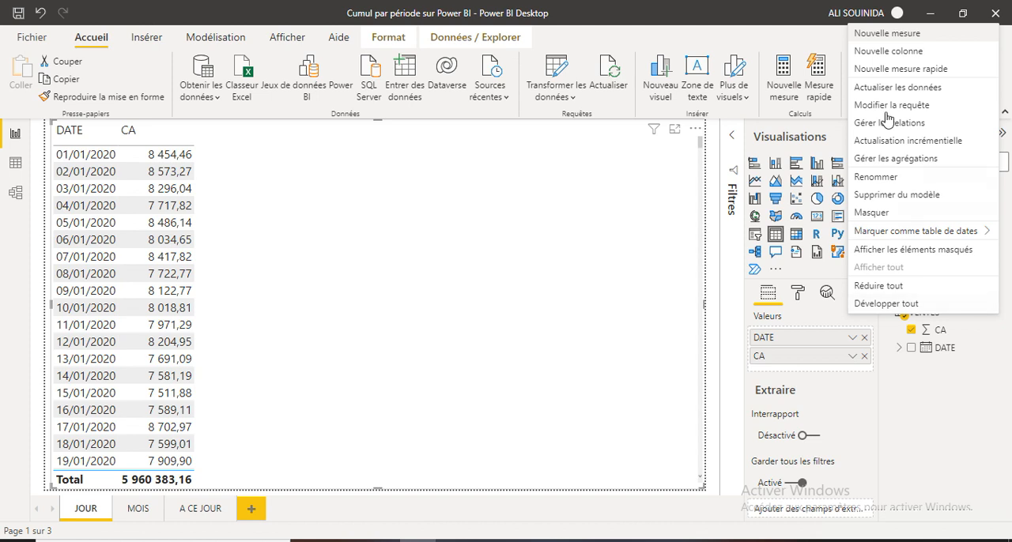
pyautogui.click(894, 69)
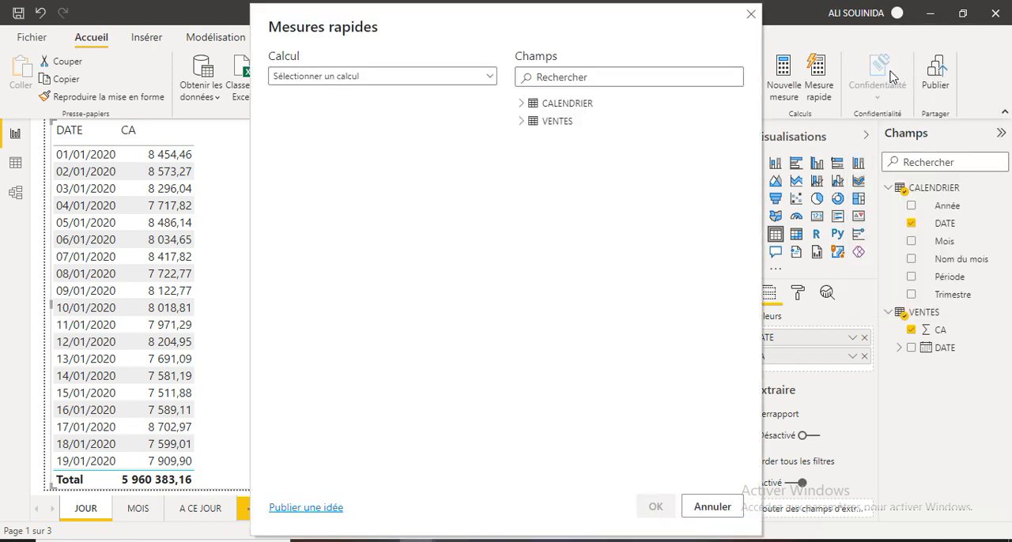
pyautogui.click(489, 76)
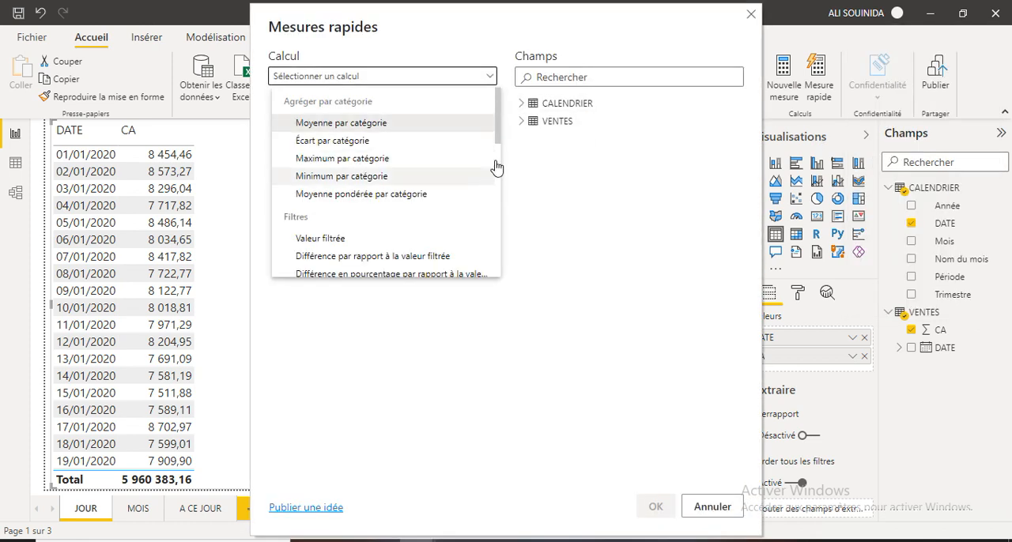
pyautogui.moveTo(501, 135); pyautogui.dragTo(487, 220)
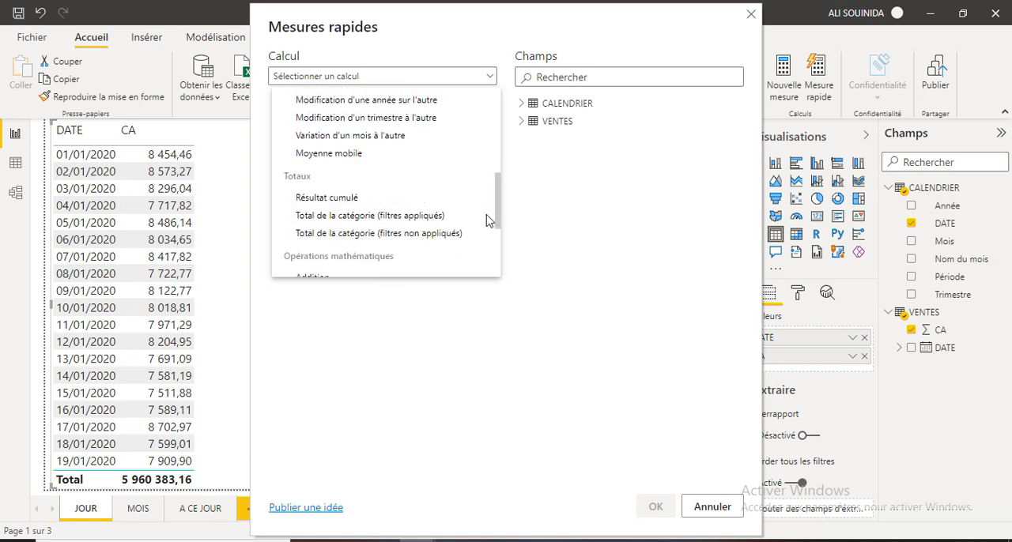
pyautogui.click(344, 234)
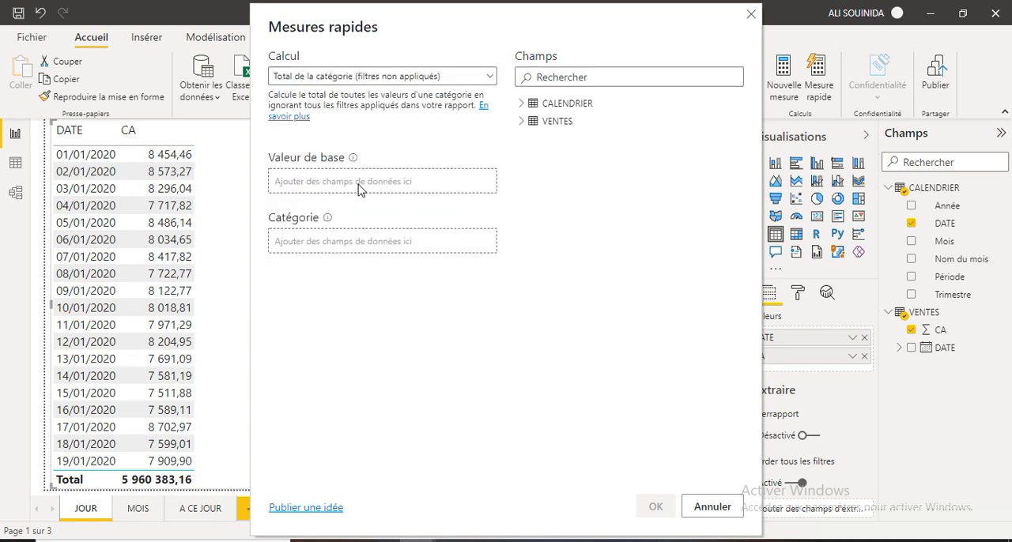
pyautogui.click(522, 122)
pyautogui.moveTo(556, 139); pyautogui.dragTo(340, 188)
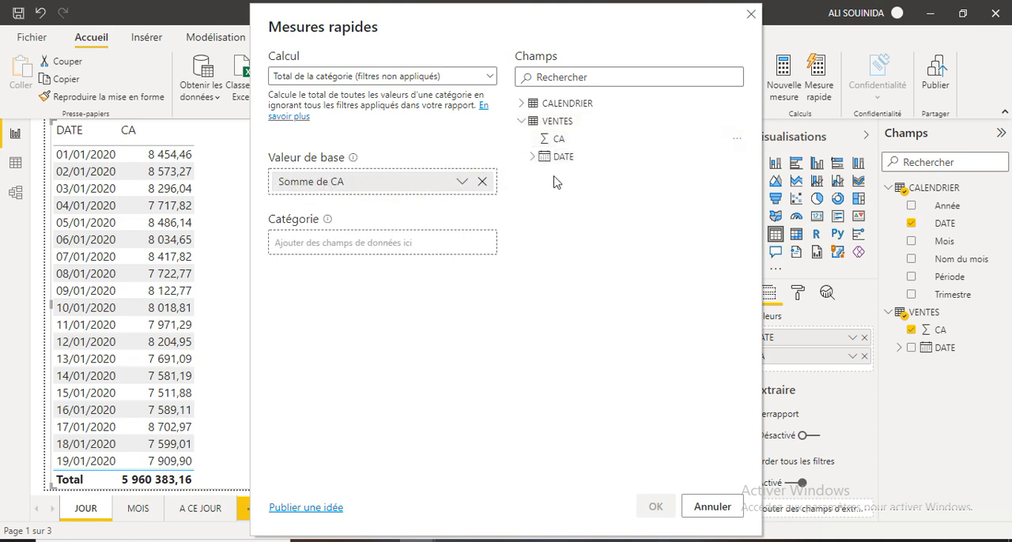
pyautogui.moveTo(559, 156); pyautogui.dragTo(321, 247)
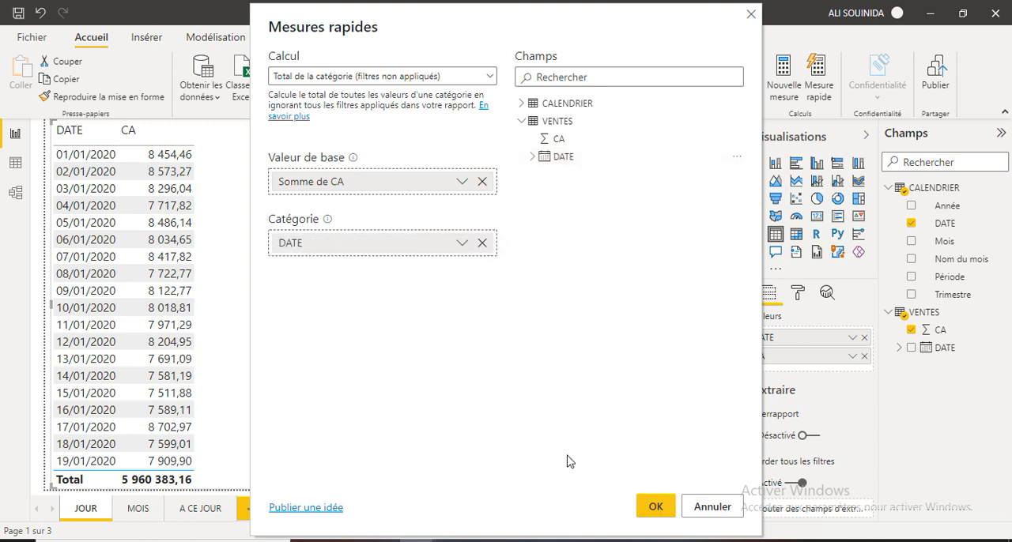
pyautogui.click(655, 510)
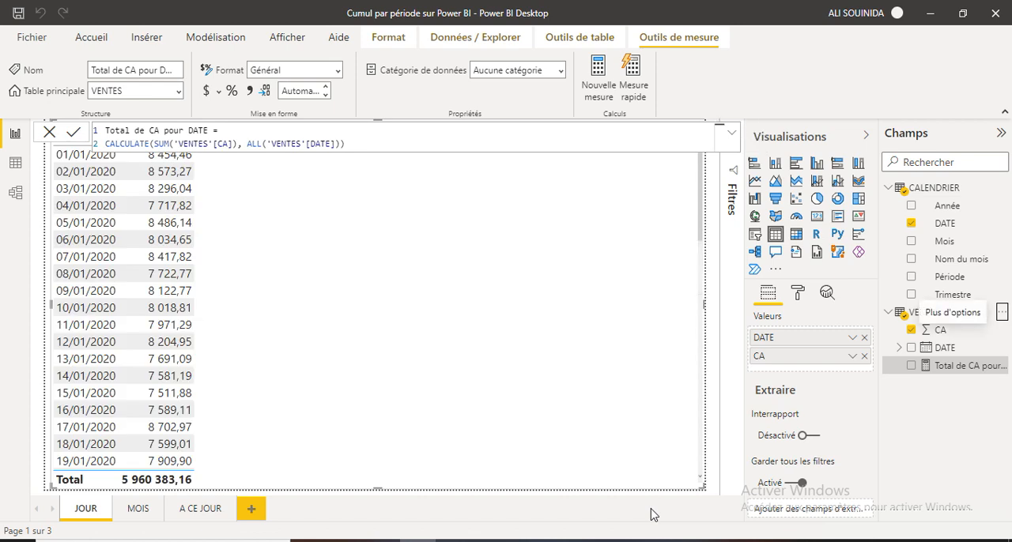
# Rename the new quick measure as "CA." in its formula and commit it.
pyautogui.doubleClick(209, 129)
pyautogui.press('BackSpace')
pyautogui.press('BackSpace')
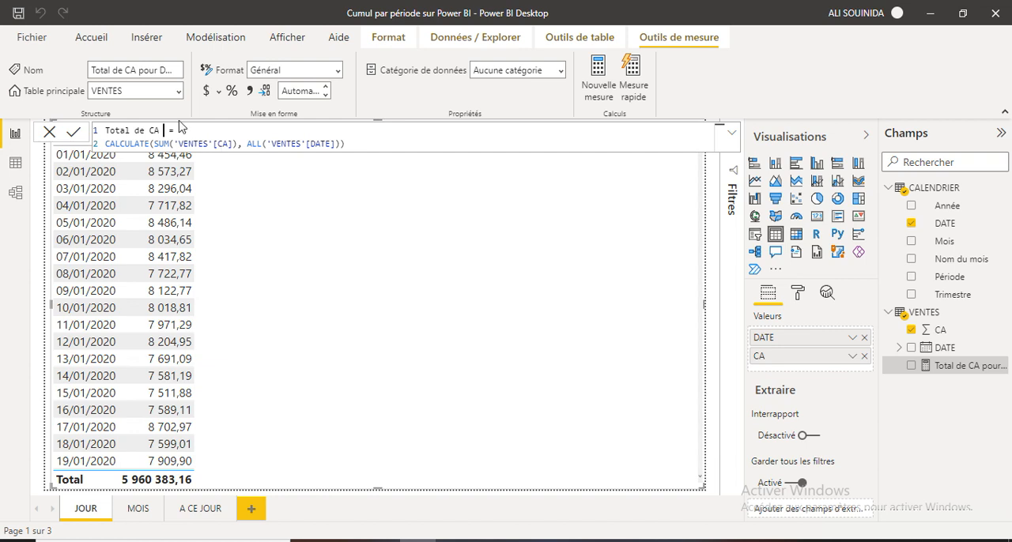
pyautogui.press('BackSpace')
pyautogui.press('BackSpace')
pyautogui.press('BackSpace')
pyautogui.press('BackSpace')
pyautogui.press('BackSpace')
pyautogui.press('BackSpace')
pyautogui.press('BackSpace')
pyautogui.press('BackSpace')
pyautogui.press('BackSpace')
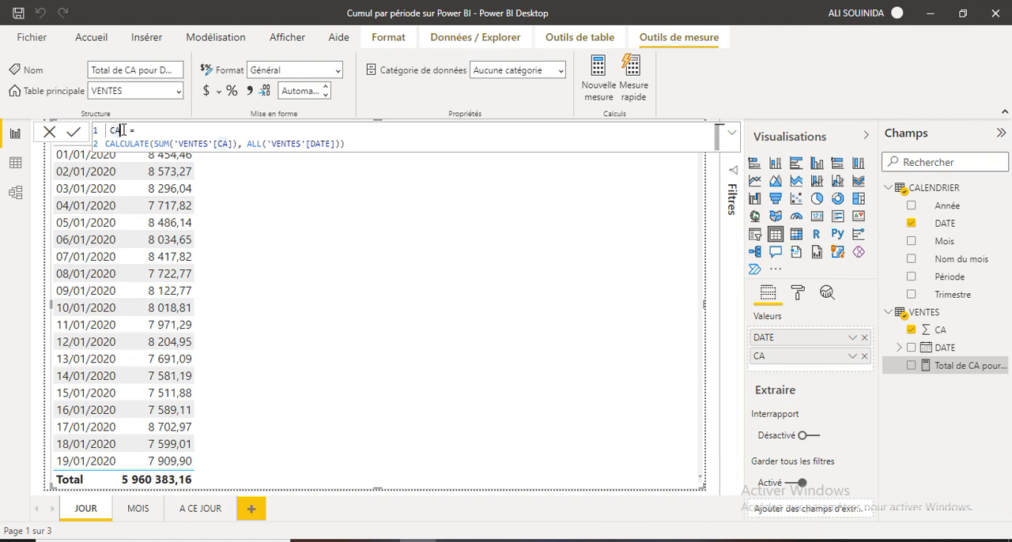
pyautogui.write('.')
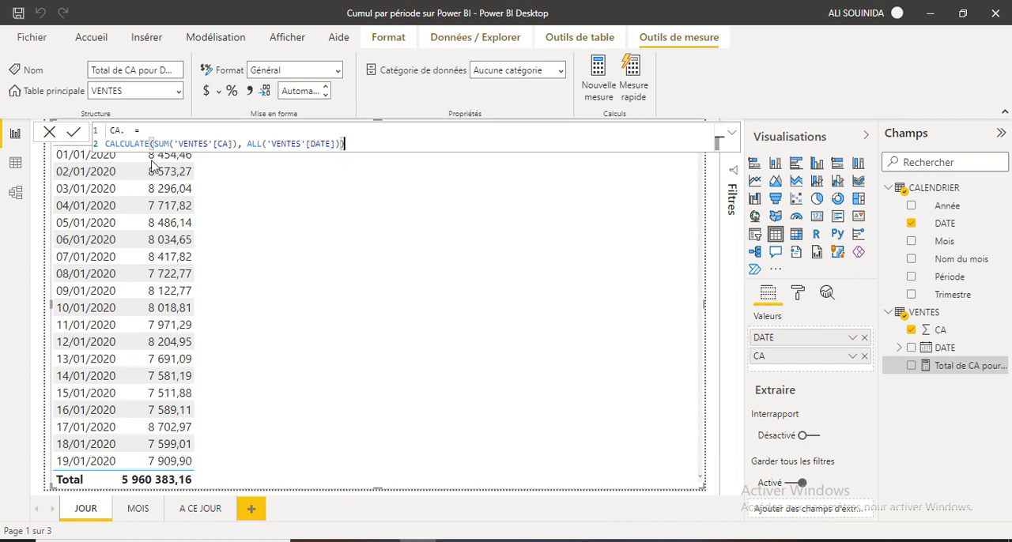
pyautogui.click(76, 133)
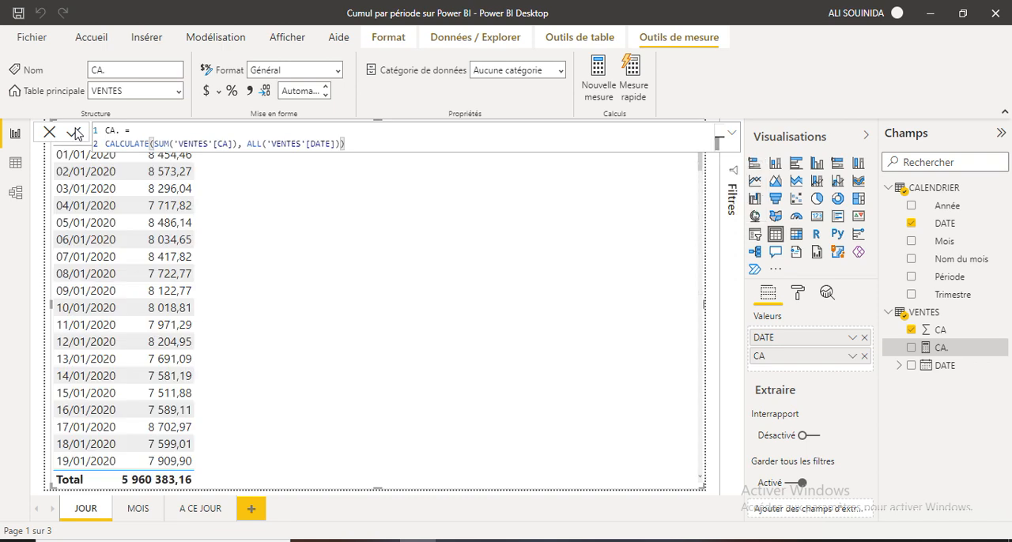
# Close the formula editor and replace the CA field in the table visual with the "CA." measure.
pyautogui.click(49, 133)
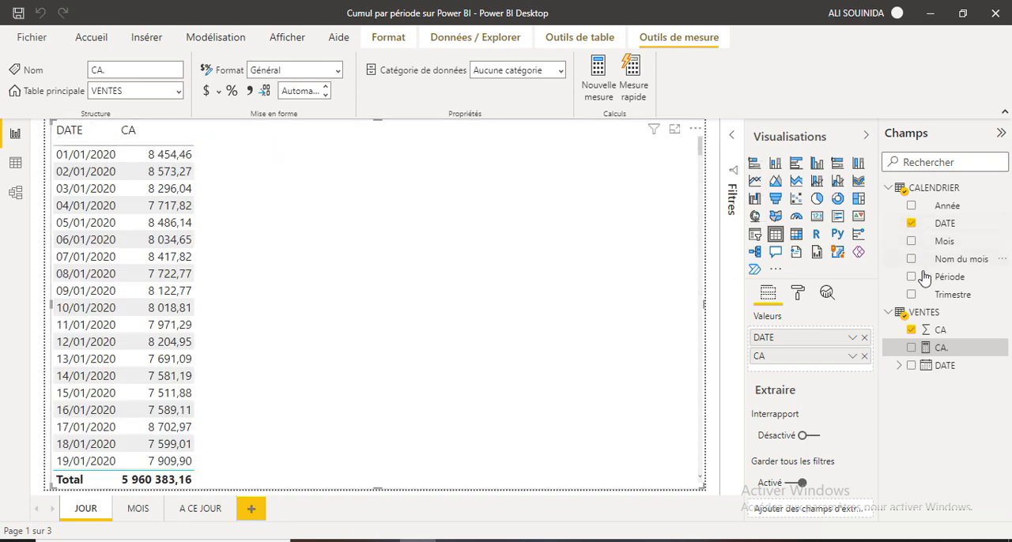
pyautogui.moveTo(906, 352); pyautogui.dragTo(253, 162)
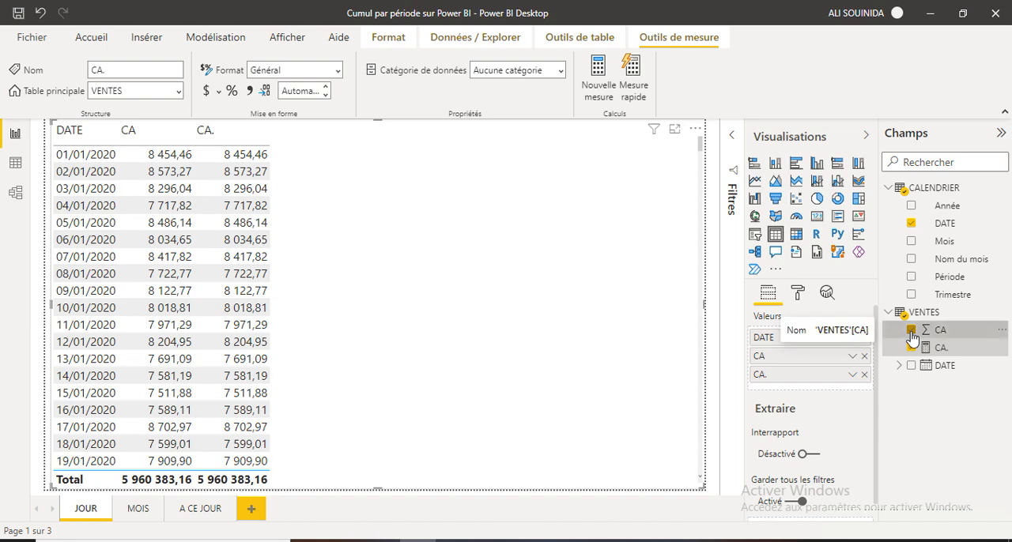
pyautogui.click(912, 330)
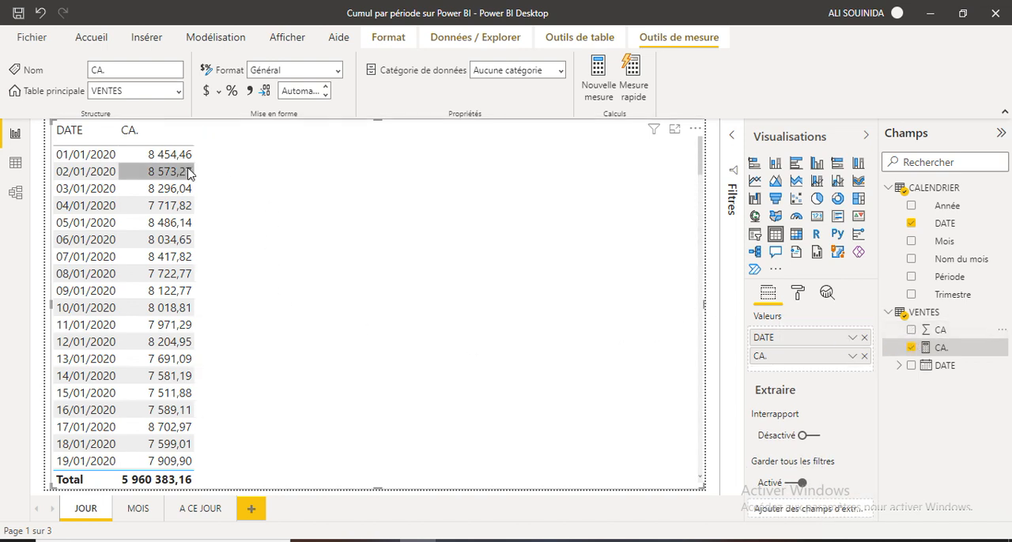
# Start a new measure named "CA CUM MOIS" in VENTES, using CALCULATE with the [CA.] measure as its expression.
pyautogui.click(598, 87)
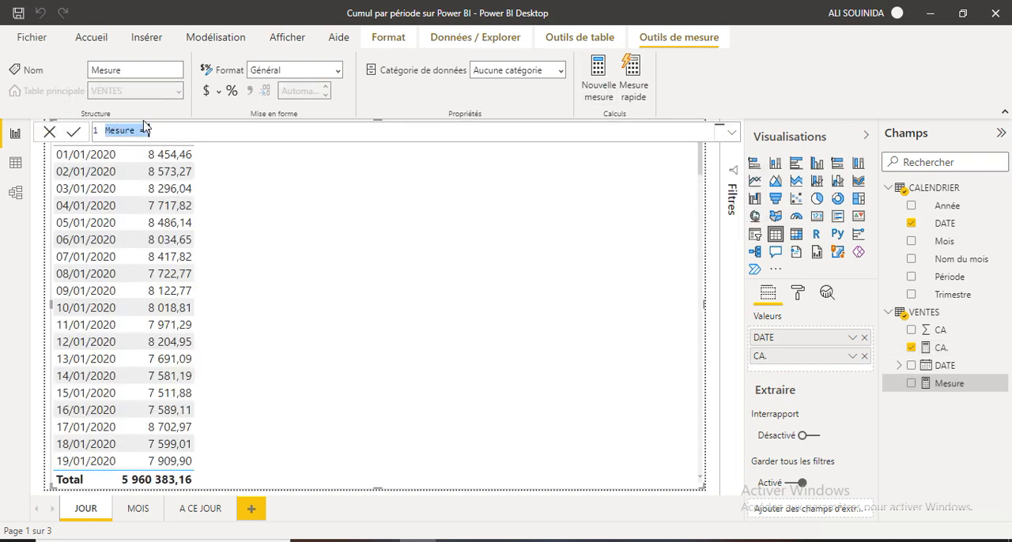
pyautogui.click(135, 131)
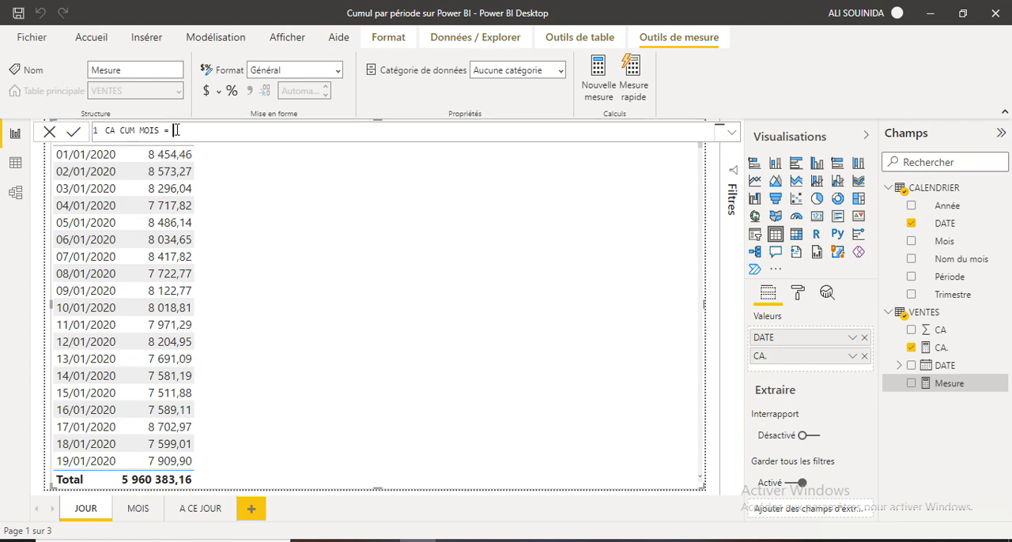
pyautogui.write('cal')
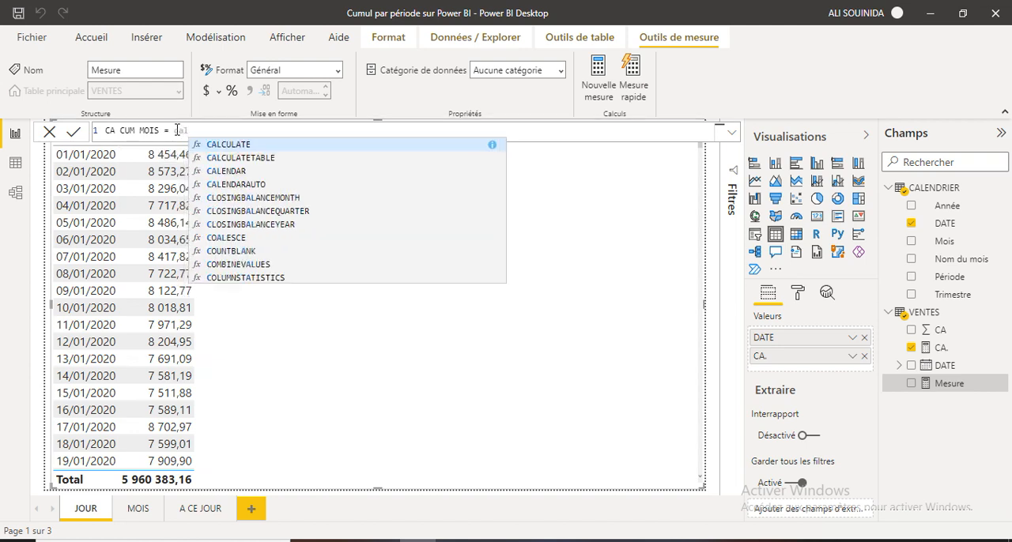
pyautogui.click(241, 147)
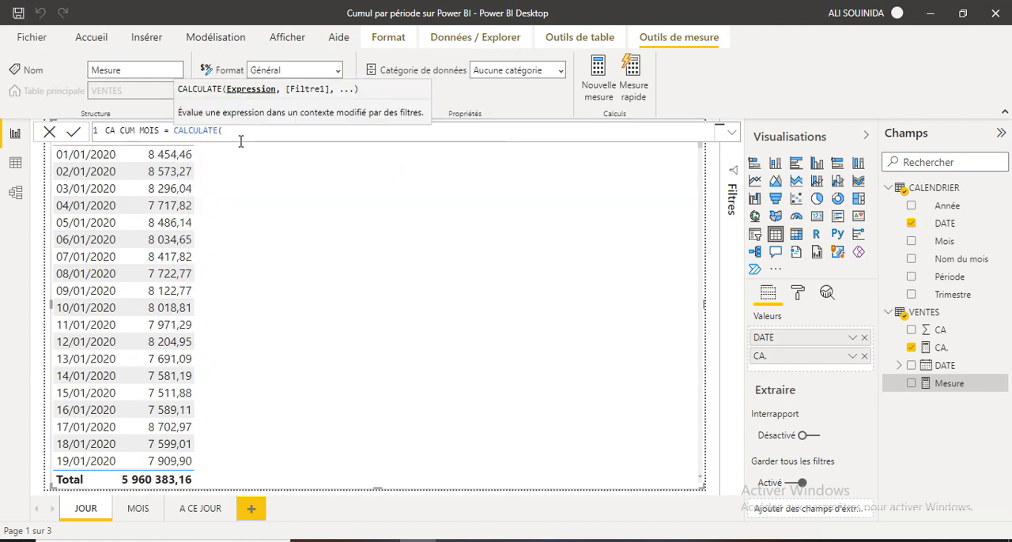
pyautogui.write('ca')
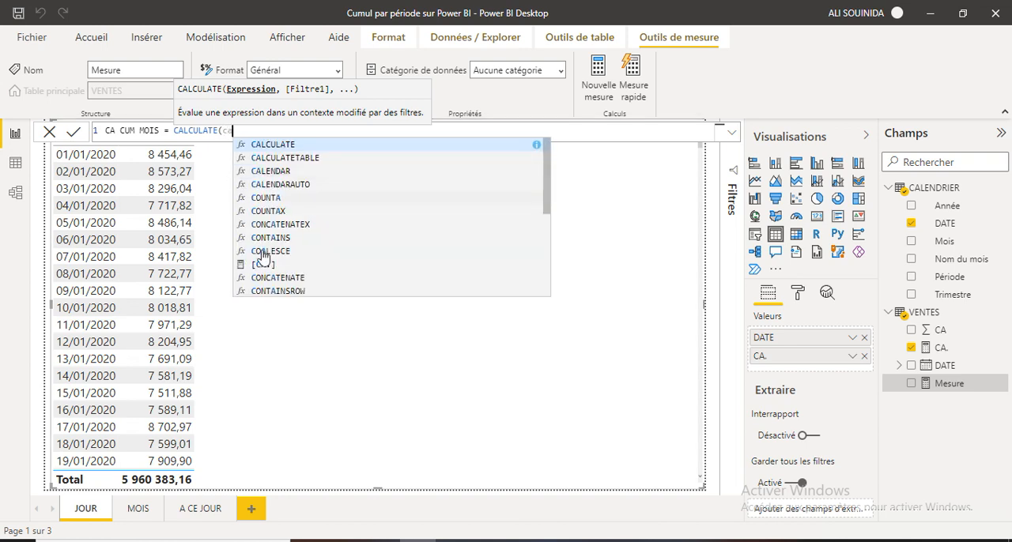
pyautogui.click(263, 271)
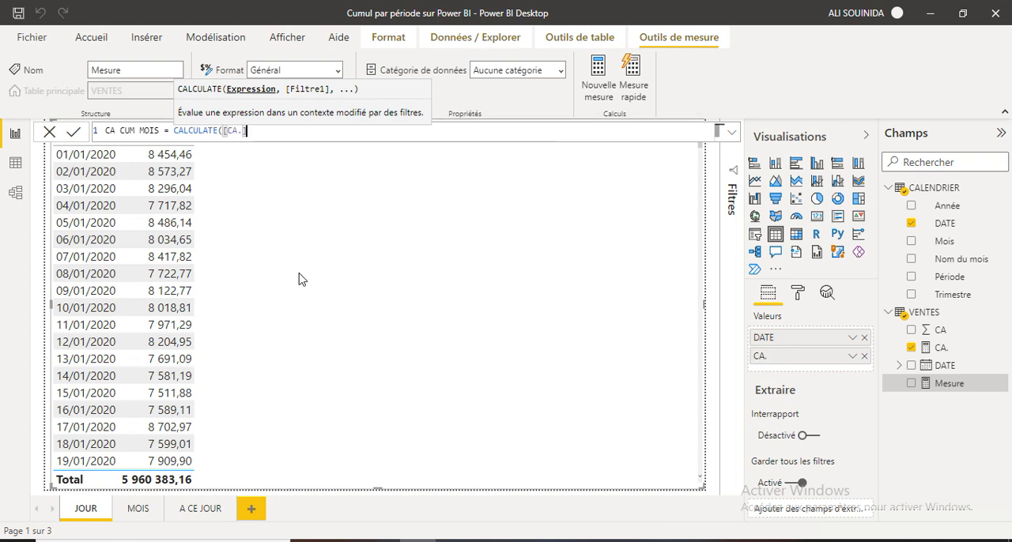
# Complete the CA CUM MOIS formula with the filter DATESMTD(CALENDRIER[DATE]), close both parentheses and commit the measure.
pyautogui.write(',')
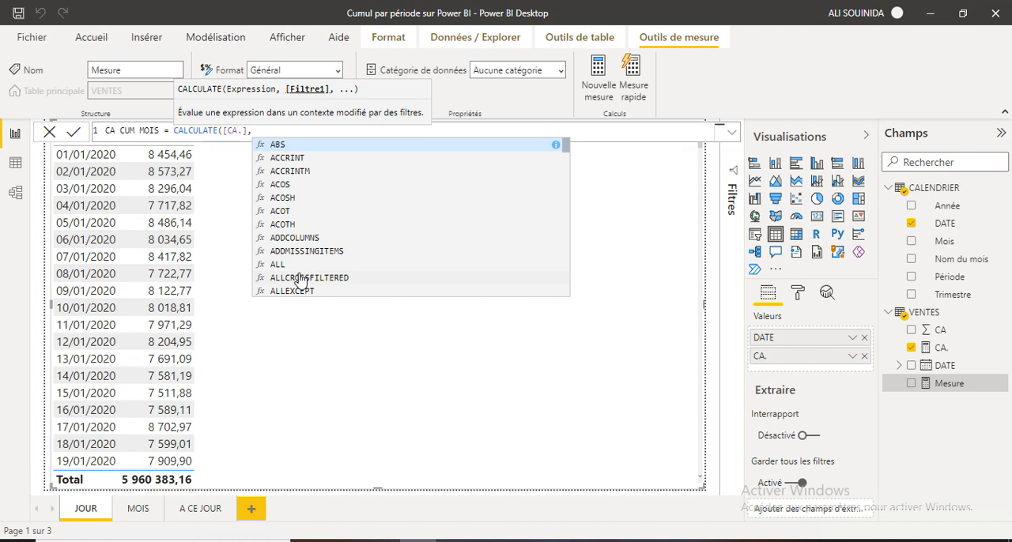
pyautogui.write('d')
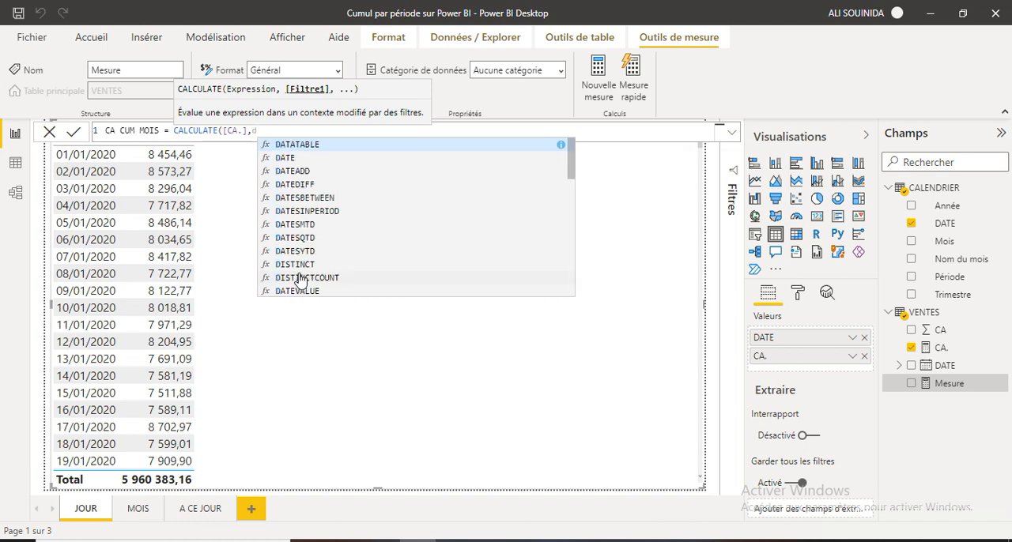
pyautogui.write('a')
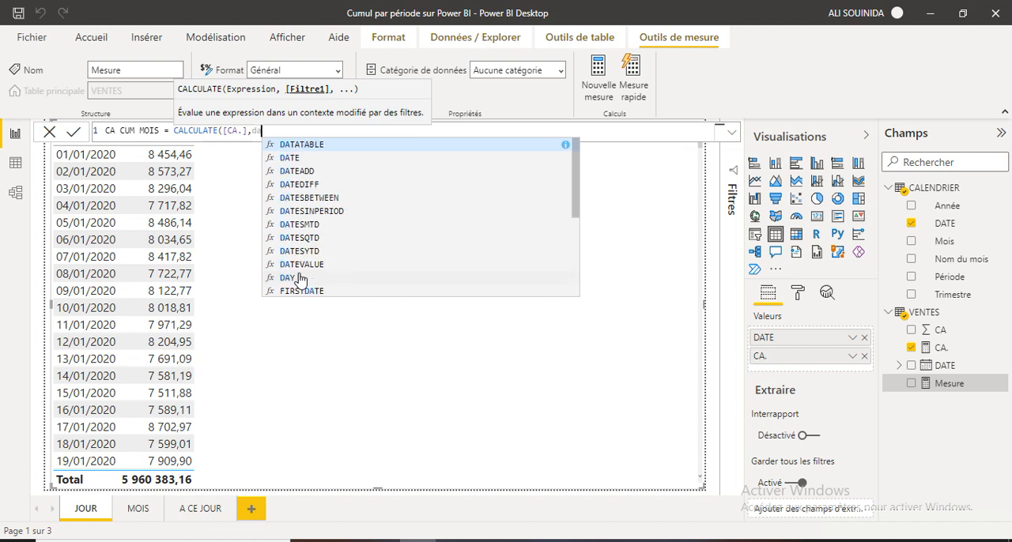
pyautogui.click(315, 226)
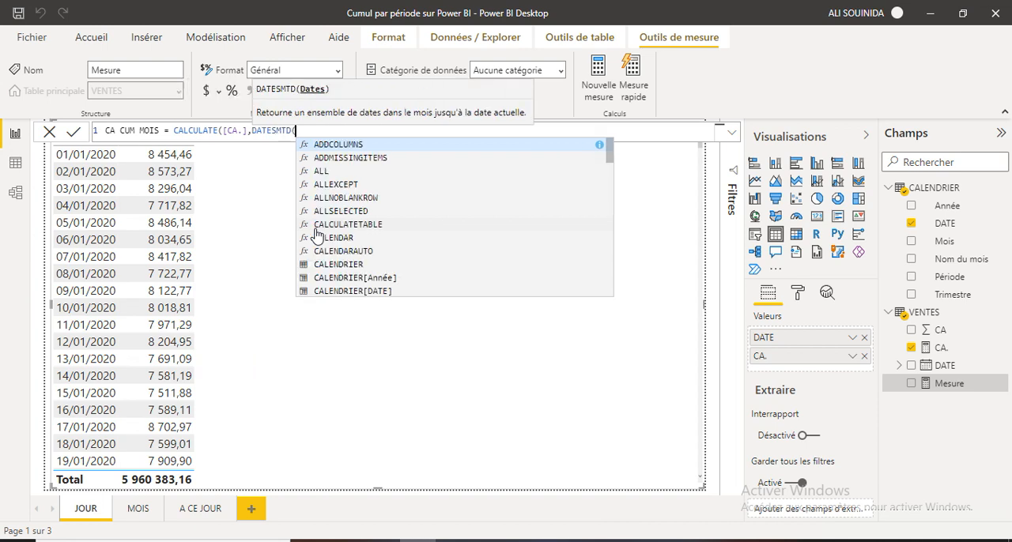
pyautogui.click(347, 292)
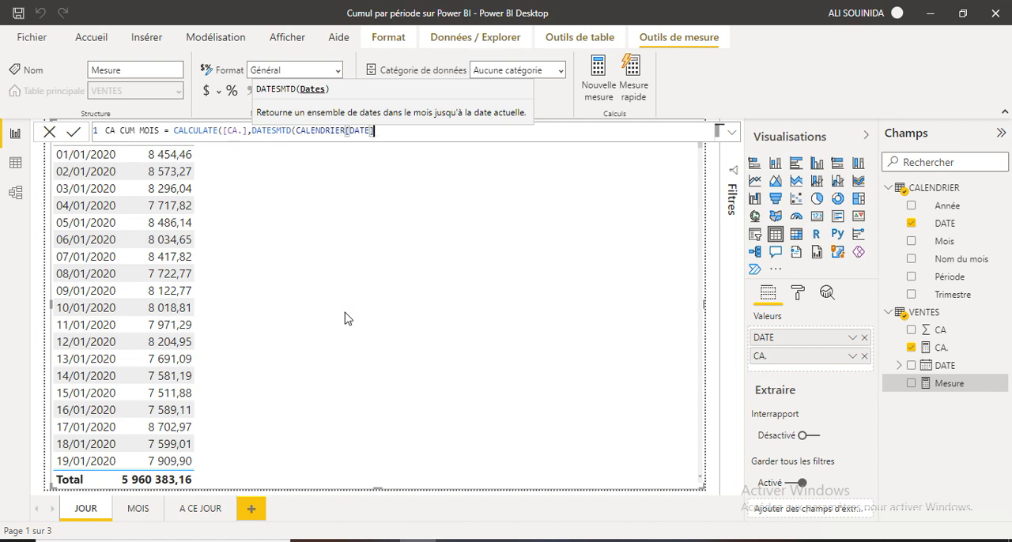
pyautogui.write(')')
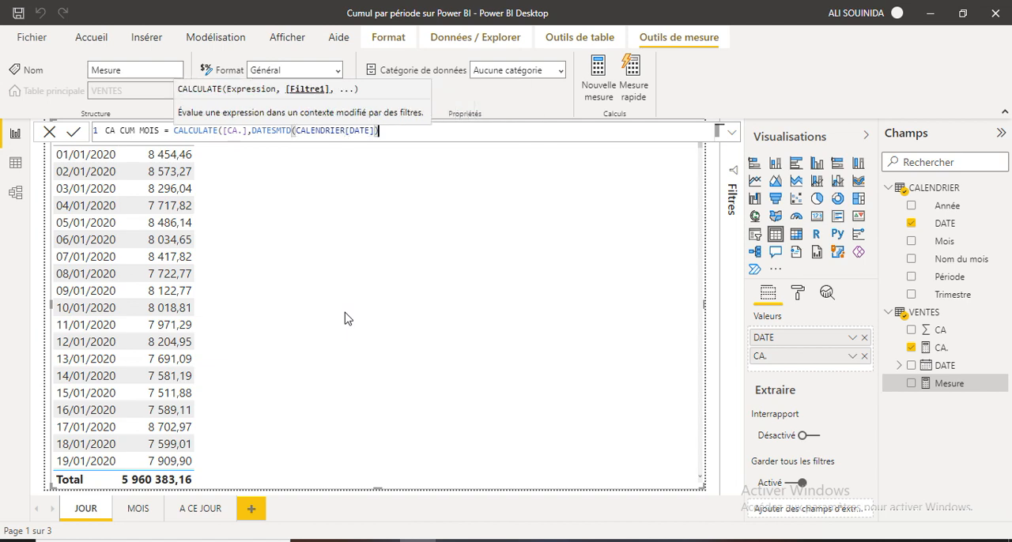
pyautogui.write(')')
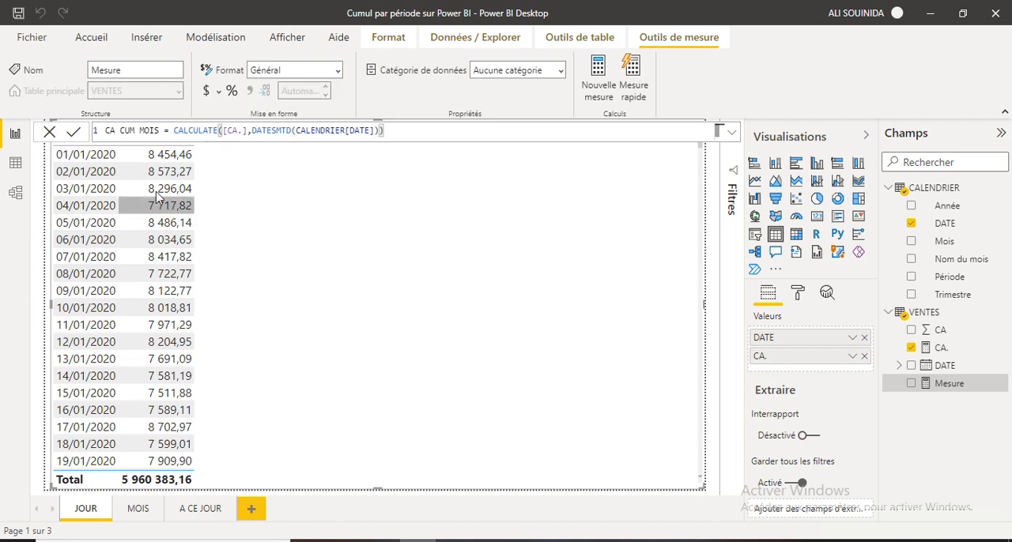
pyautogui.click(73, 133)
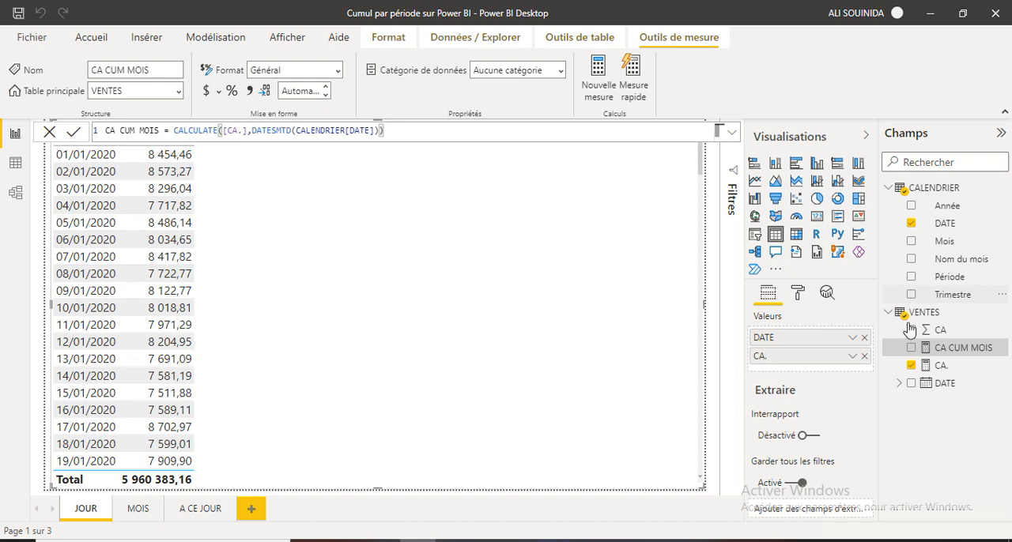
# Add CA CUM MOIS to the table visual and enable data bars for it in the conditional formatting.
pyautogui.moveTo(913, 352); pyautogui.dragTo(239, 161)
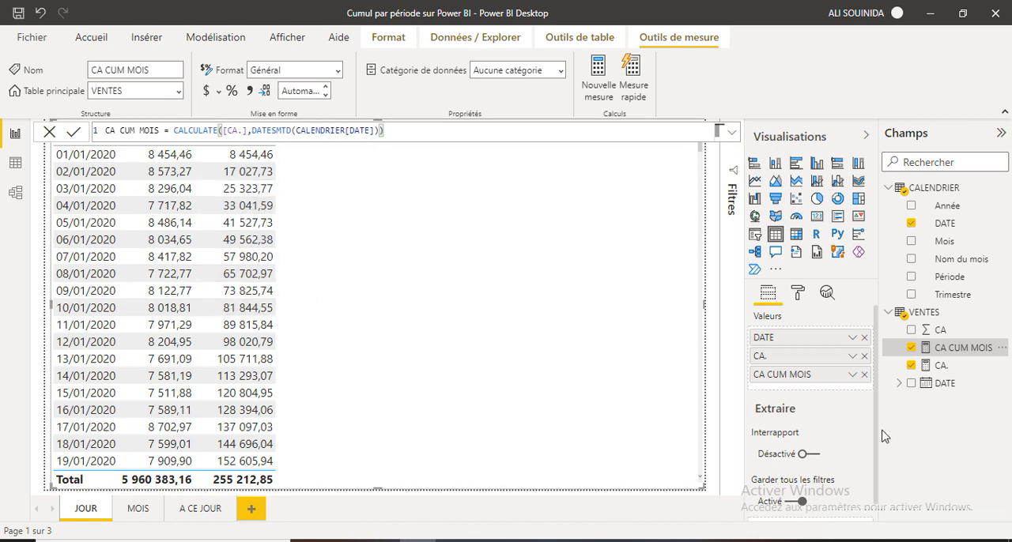
pyautogui.click(799, 293)
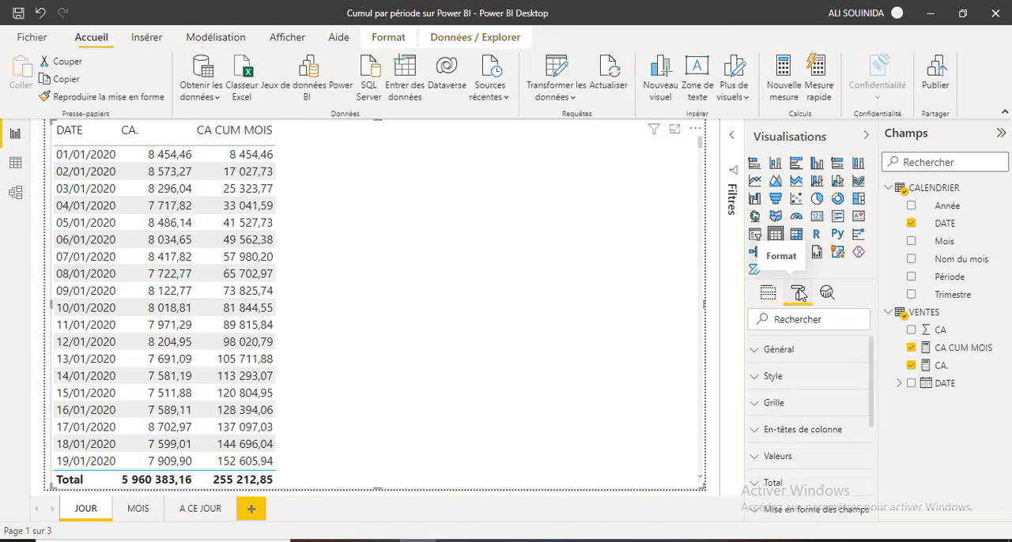
pyautogui.scroll(-2, 870, 447)
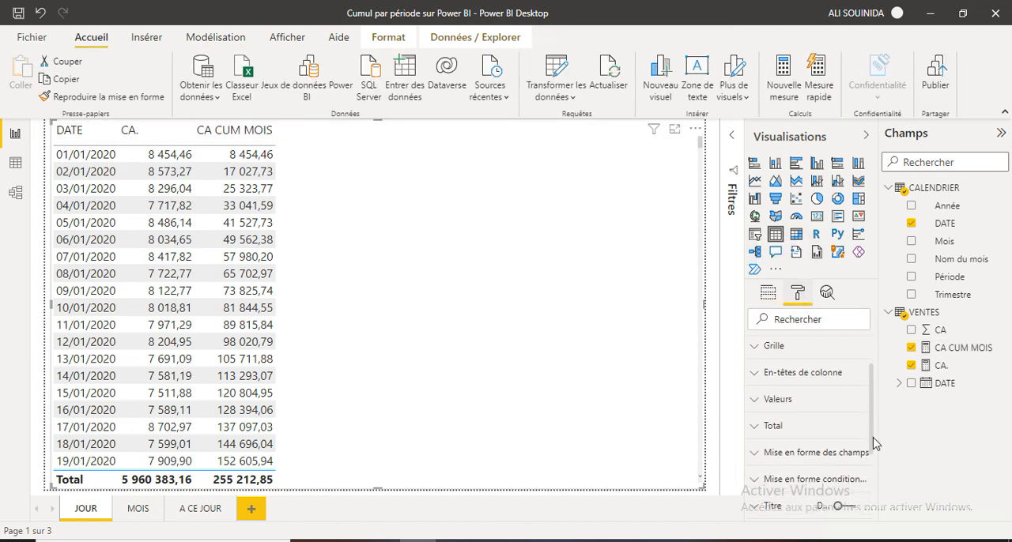
pyautogui.click(831, 461)
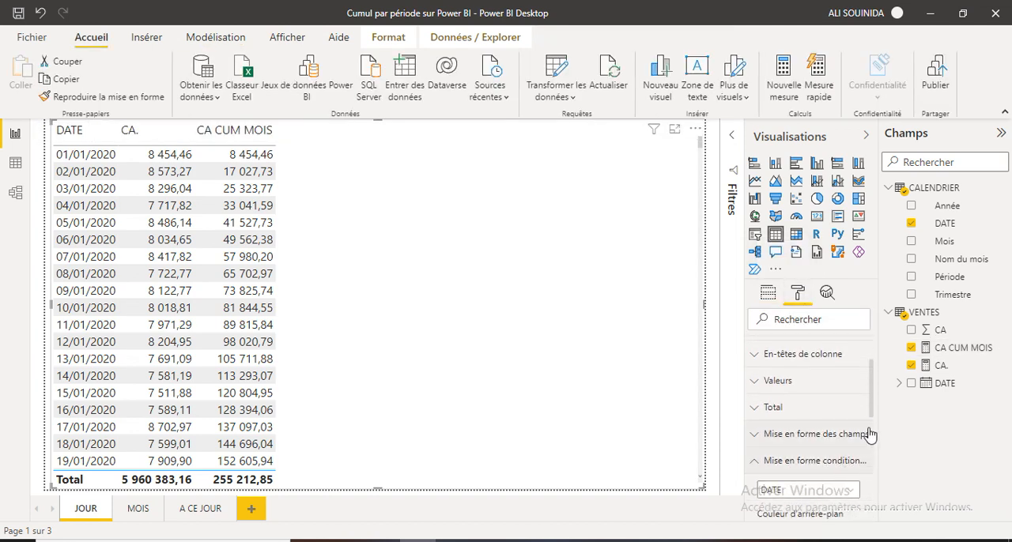
pyautogui.scroll(-4, 873, 412)
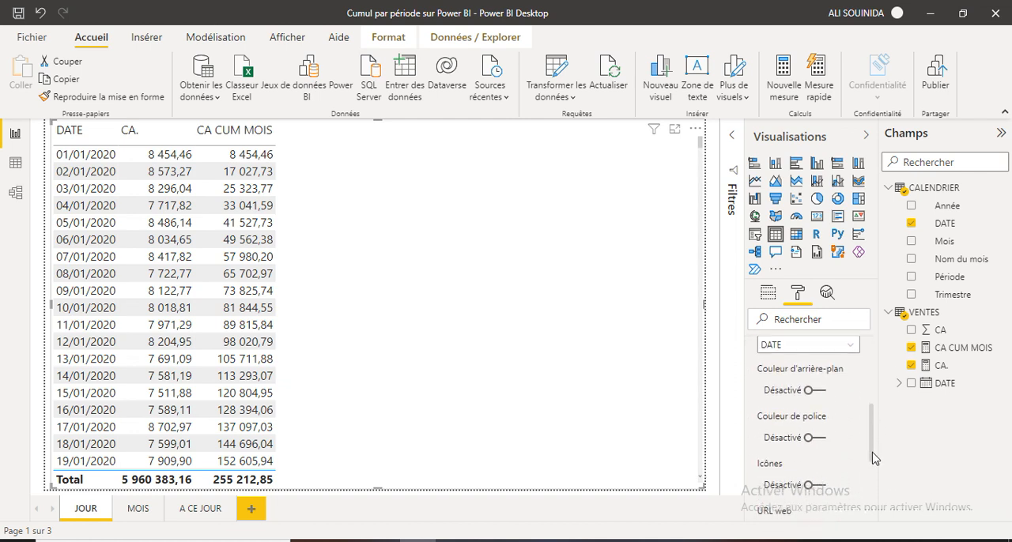
pyautogui.click(850, 345)
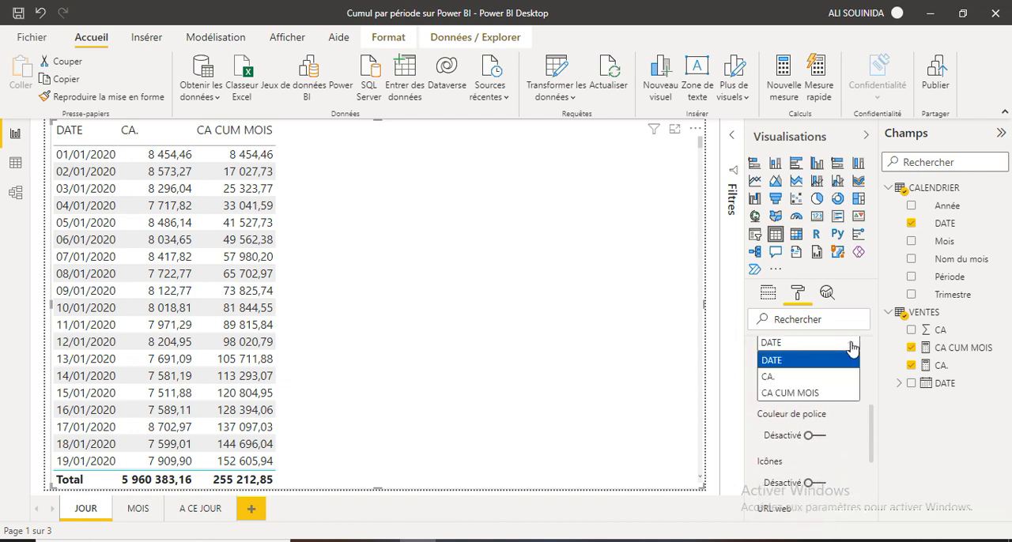
pyautogui.click(803, 396)
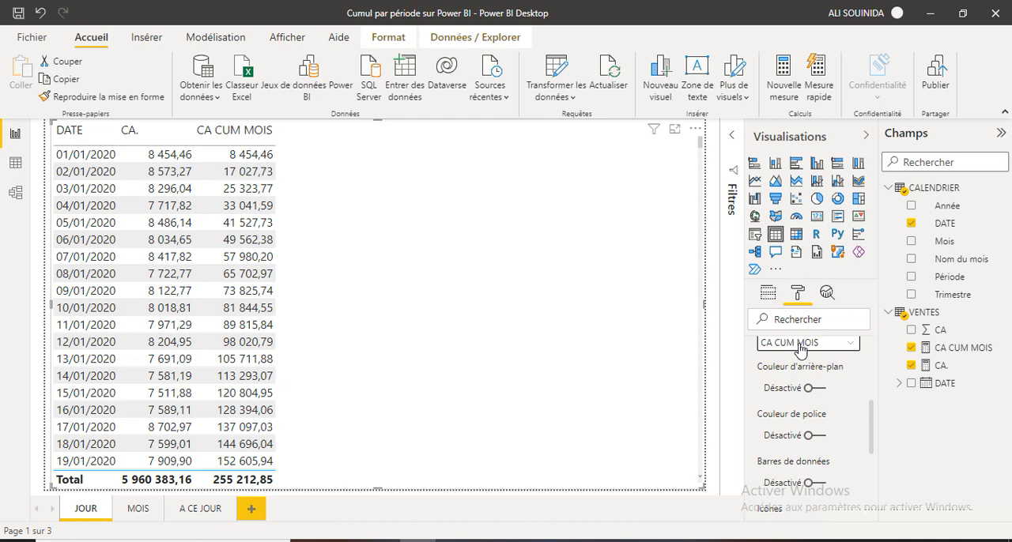
pyautogui.click(822, 485)
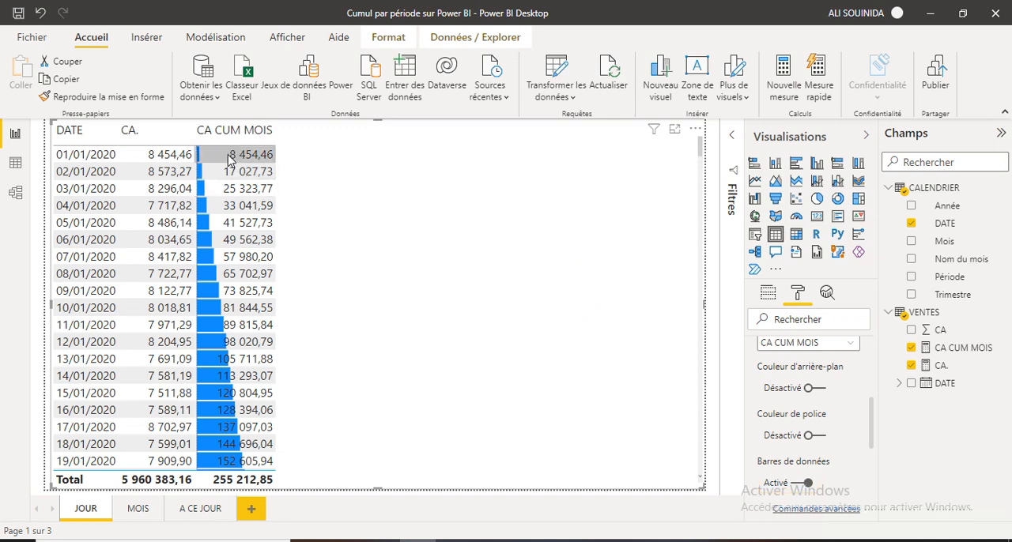
pyautogui.scroll(-5, 231, 332)
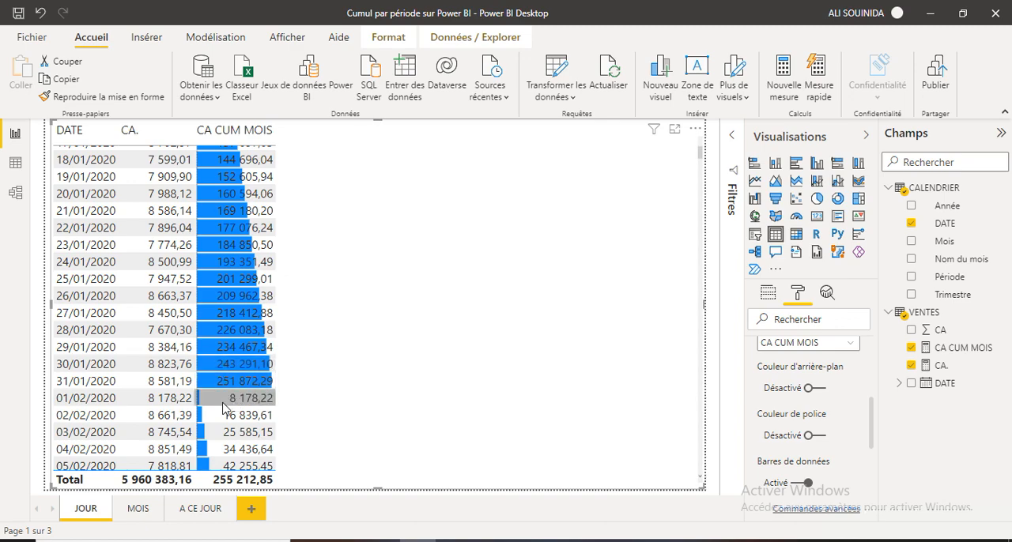
pyautogui.scroll(-1, 223, 407)
pyautogui.scroll(-20, 223, 408)
pyautogui.scroll(20, 223, 407)
pyautogui.scroll(5, 223, 408)
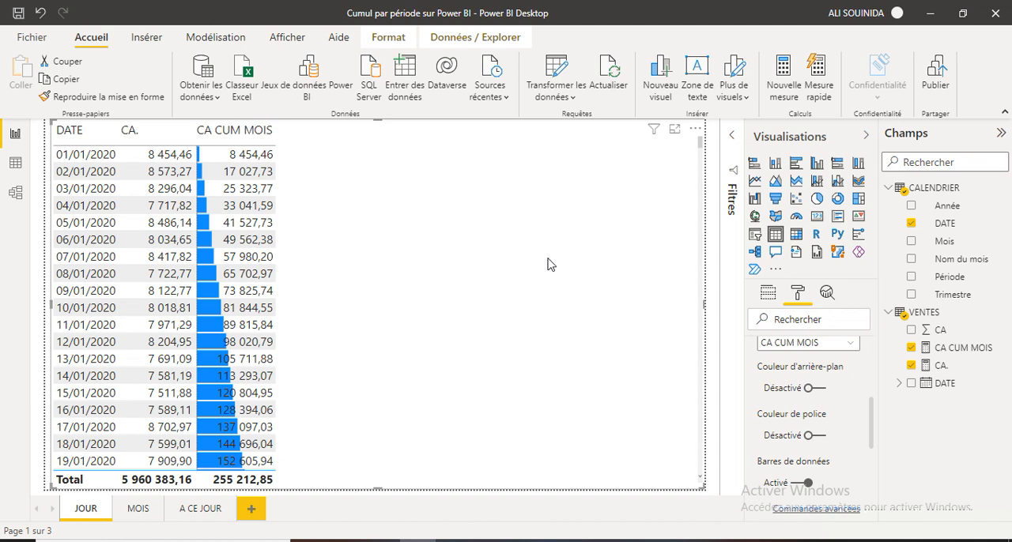
# Copy the whole CA CUM MOIS formula into a new measure, replacing its default text.
pyautogui.click(960, 352)
pyautogui.moveTo(384, 131); pyautogui.dragTo(84, 128)
pyautogui.hotkey('ctrl', 'c')
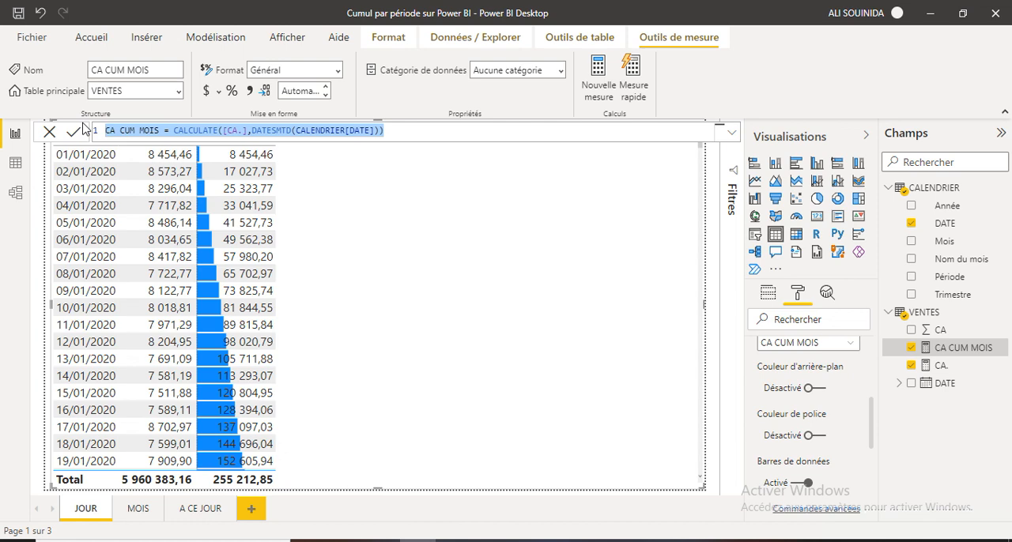
pyautogui.click(595, 94)
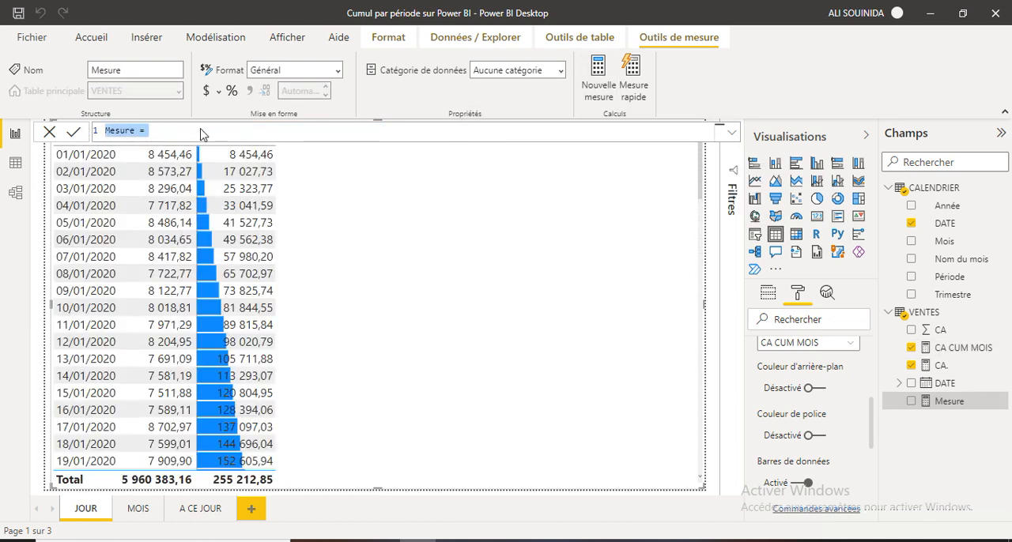
pyautogui.moveTo(200, 129); pyautogui.dragTo(70, 137)
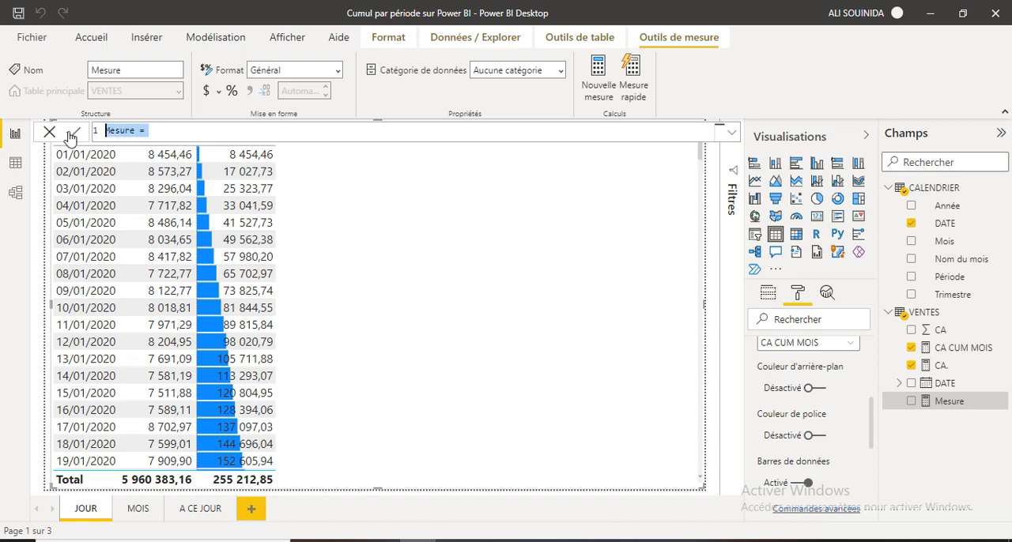
pyautogui.hotkey('ctrl', 'v')
# Rename the copied measure as "CA CUM TRIM" in its formula.
pyautogui.doubleClick(155, 130)
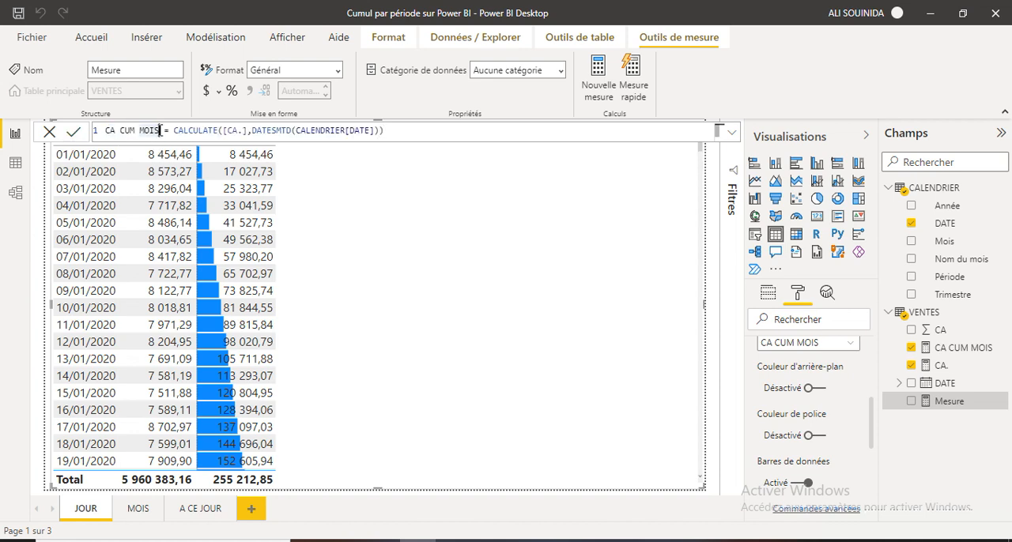
pyautogui.press('BackSpace')
pyautogui.press('BackSpace')
pyautogui.press('BackSpace')
pyautogui.press('BackSpace')
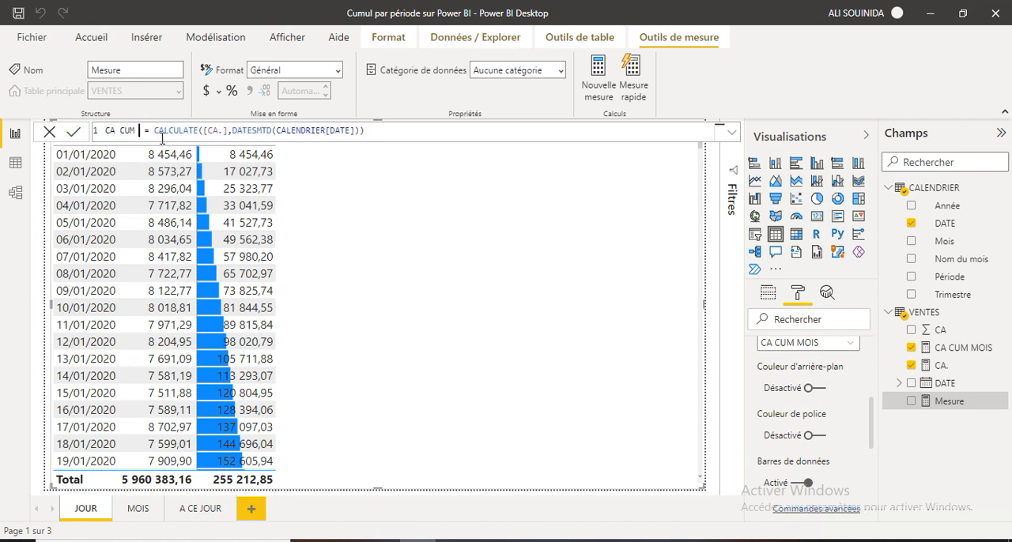
pyautogui.write('t')
pyautogui.press('BackSpace')
pyautogui.write('TRIM')
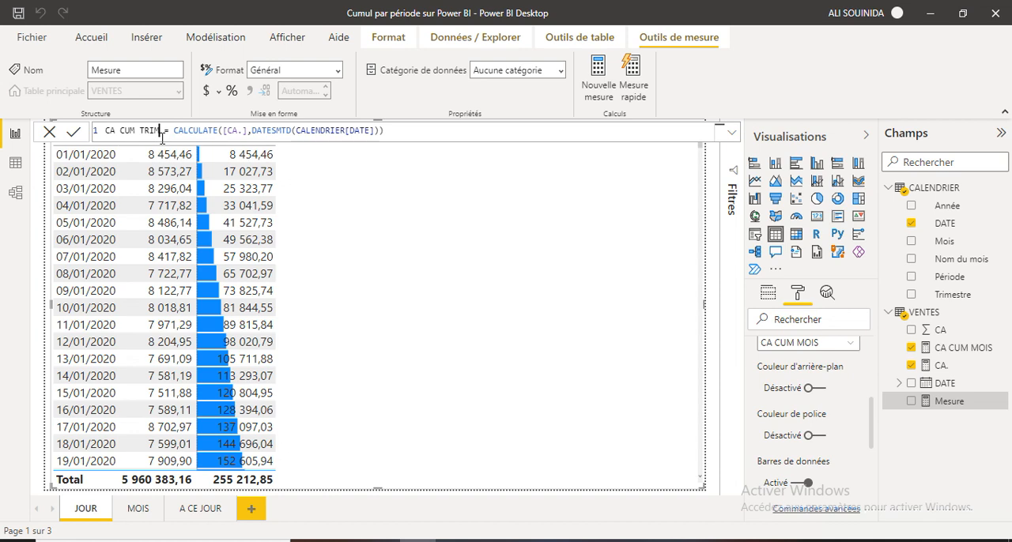
# Replace DATESMTD with DATESQTD in the CA CUM TRIM formula, commit it and close the formula editor.
pyautogui.doubleClick(282, 132)
pyautogui.press('BackSpace')
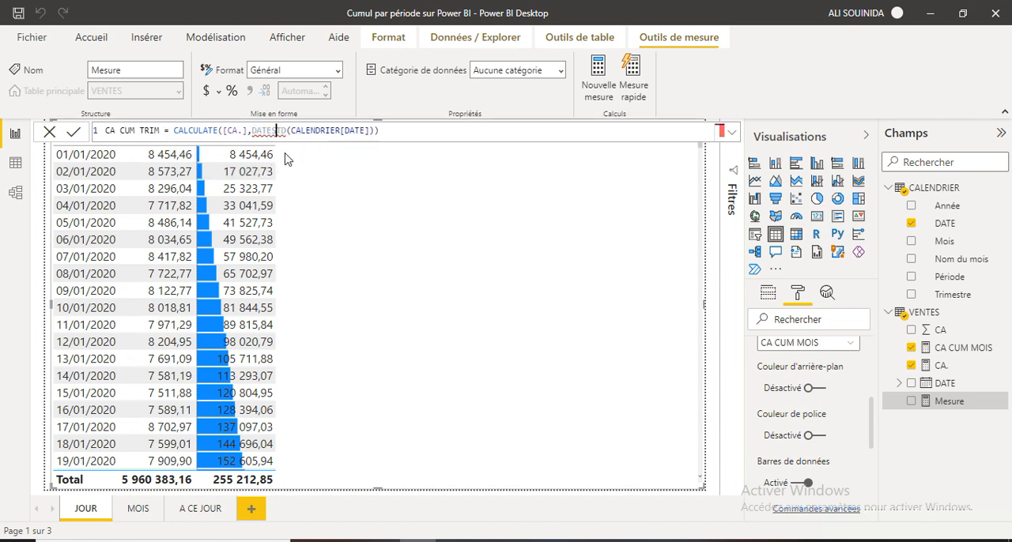
pyautogui.write('Q')
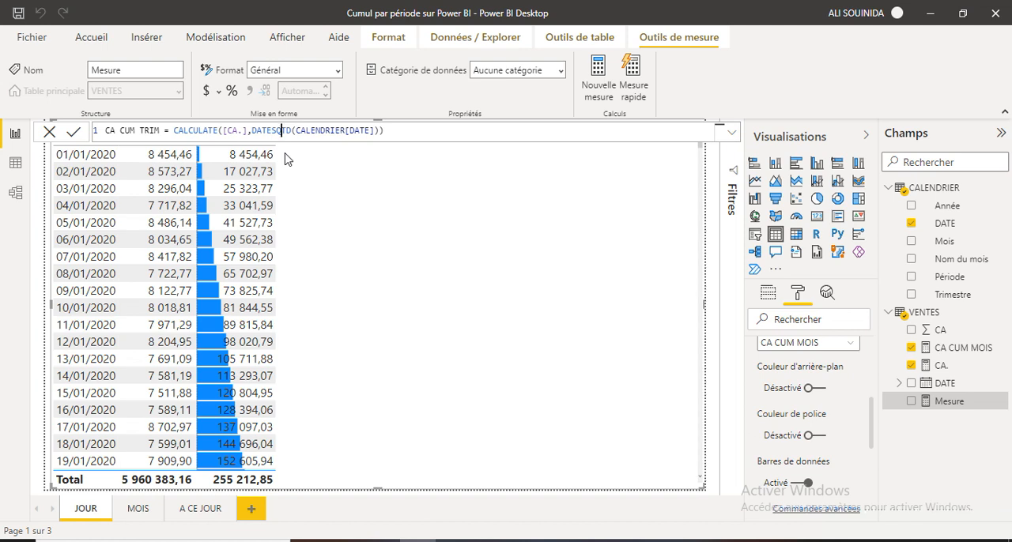
pyautogui.click(383, 130)
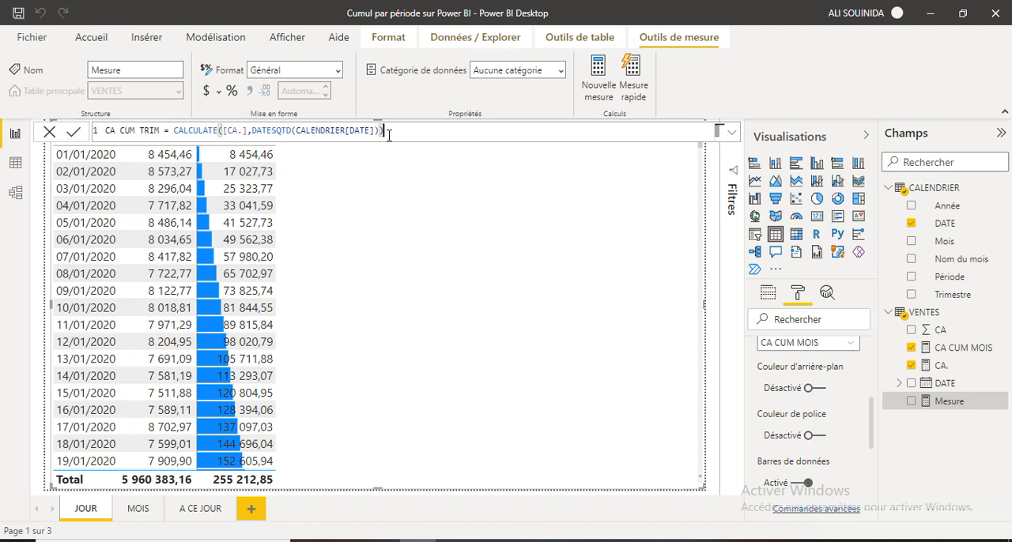
pyautogui.click(72, 135)
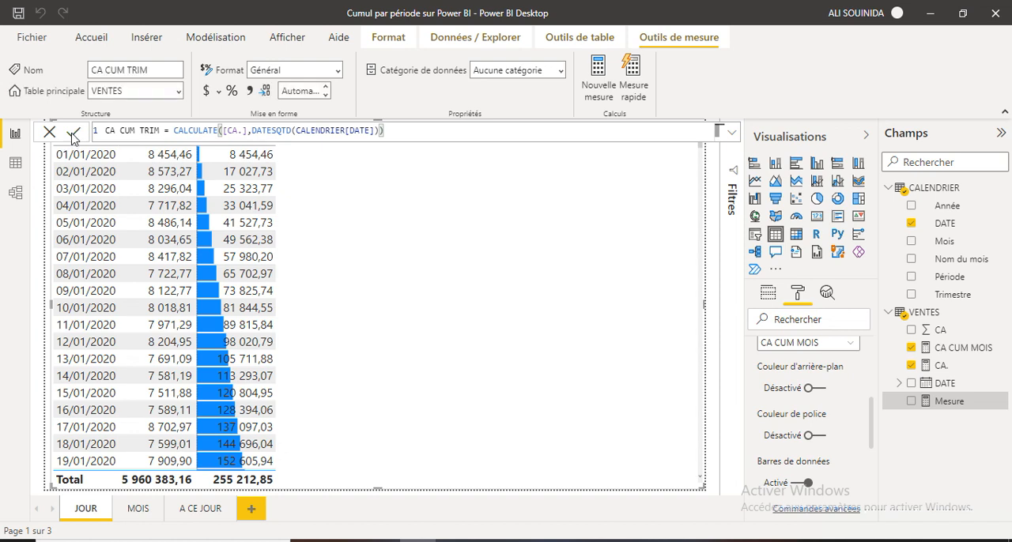
pyautogui.click(49, 135)
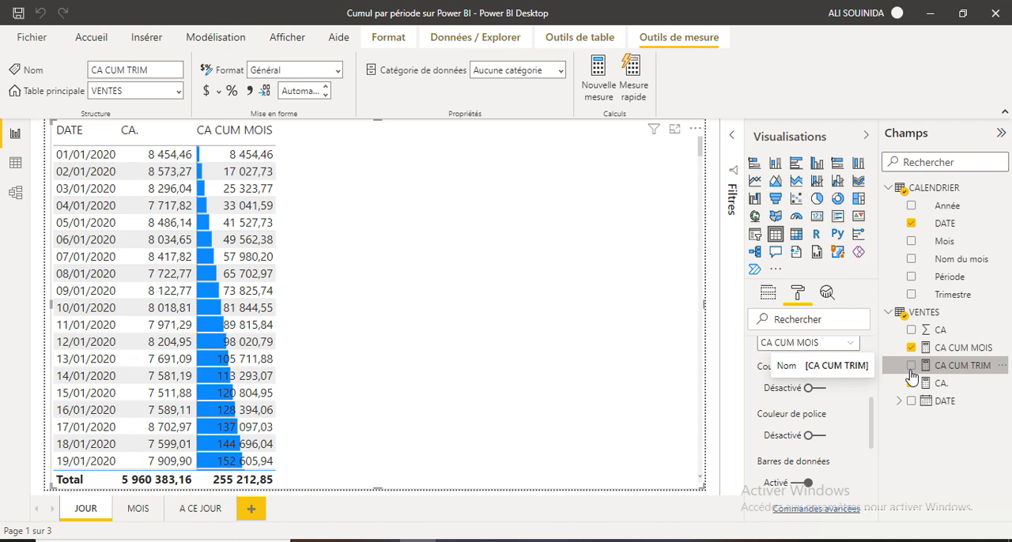
# Add CA CUM TRIM to the daily table and enable data bars for it in the conditional formatting.
pyautogui.moveTo(913, 370); pyautogui.dragTo(325, 149)
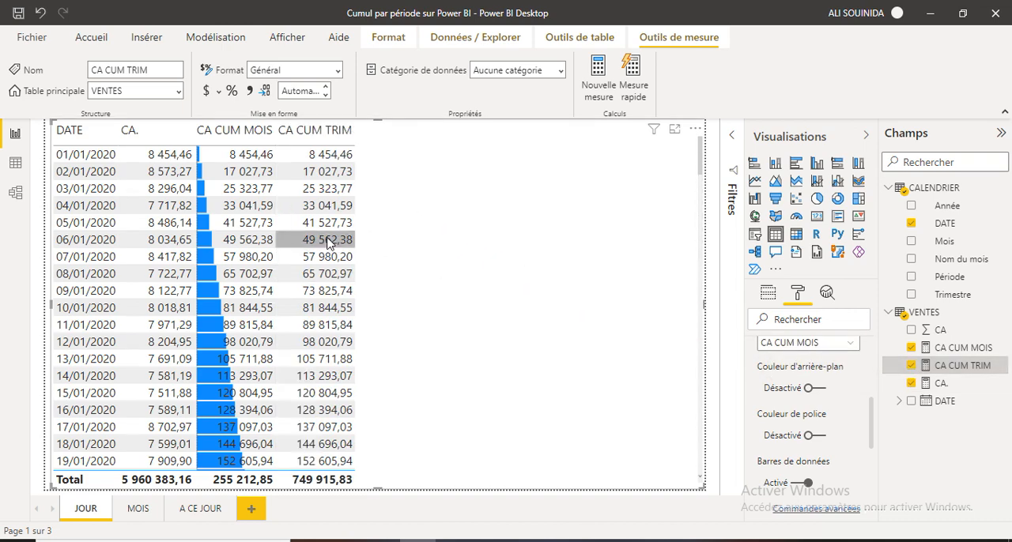
pyautogui.click(327, 240)
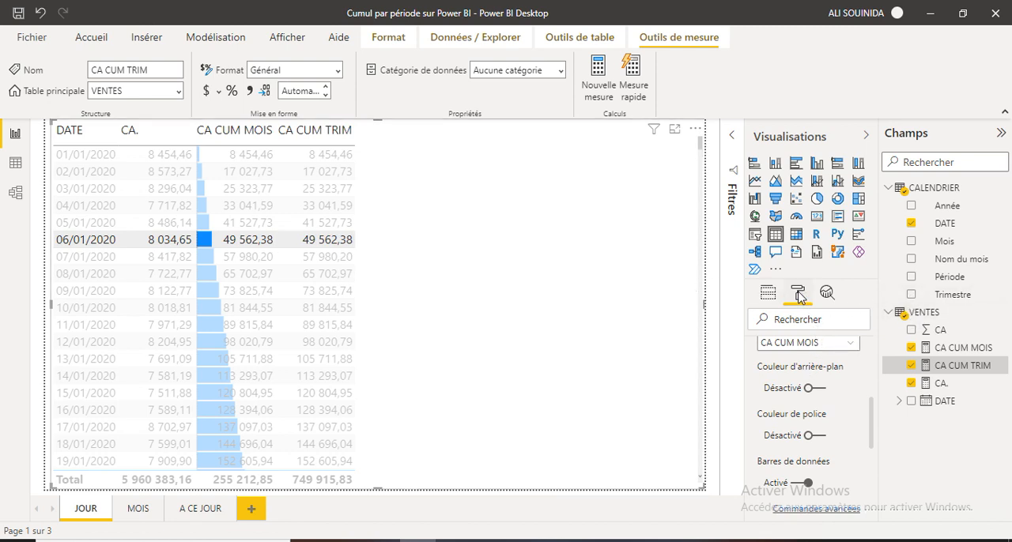
pyautogui.click(799, 294)
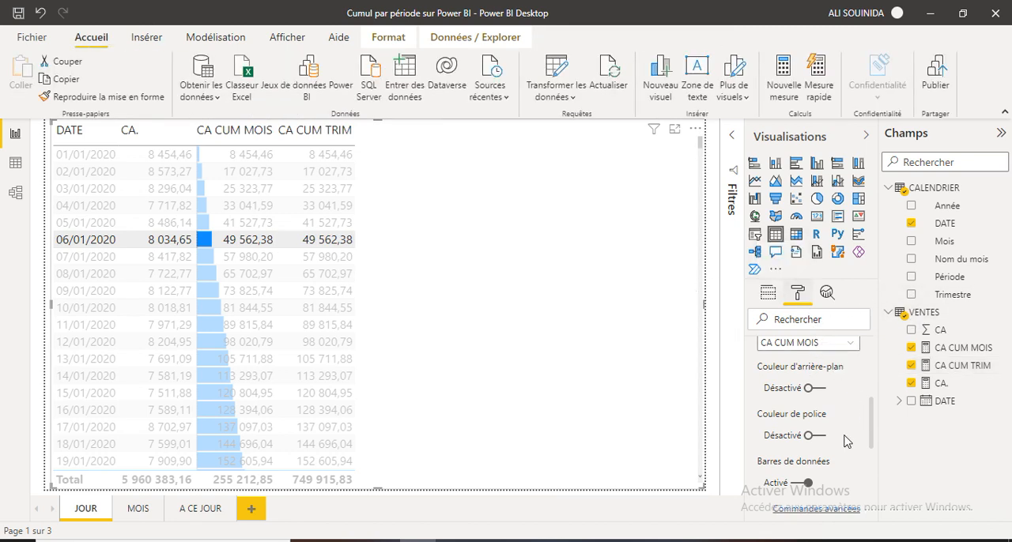
pyautogui.moveTo(873, 427)
pyautogui.mouseDown()
pyautogui.moveTo(868, 460)
pyautogui.moveTo(868, 419)
pyautogui.mouseUp()
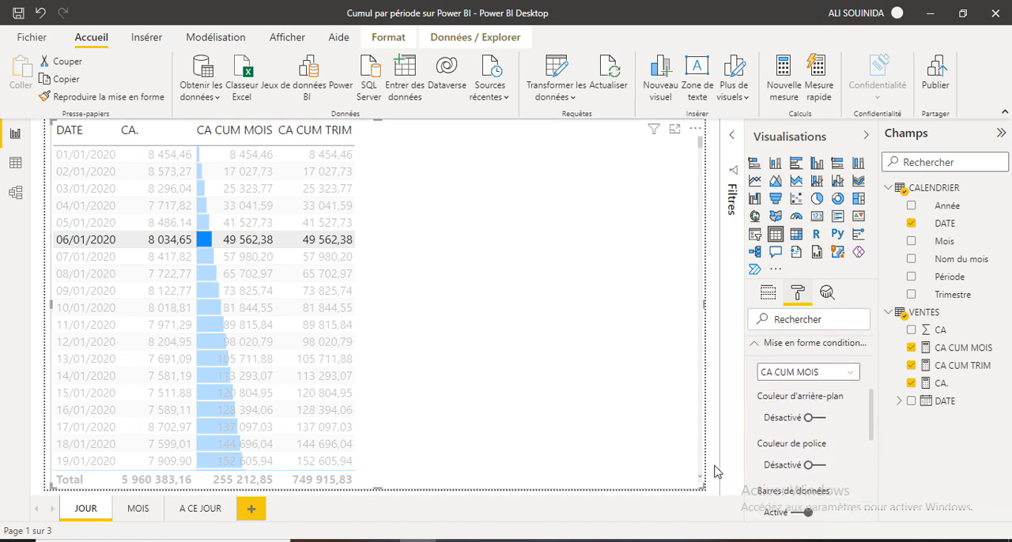
pyautogui.click(851, 372)
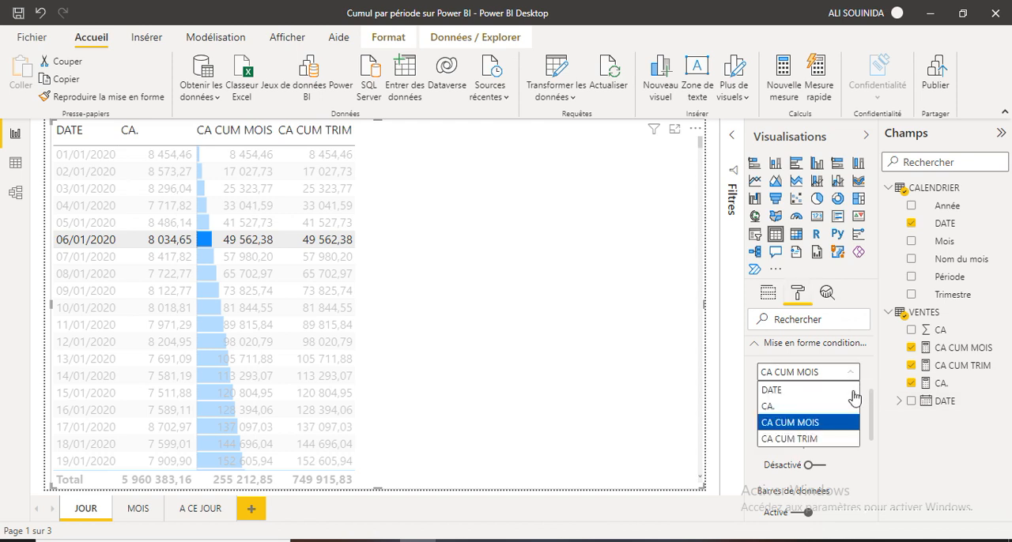
pyautogui.click(796, 440)
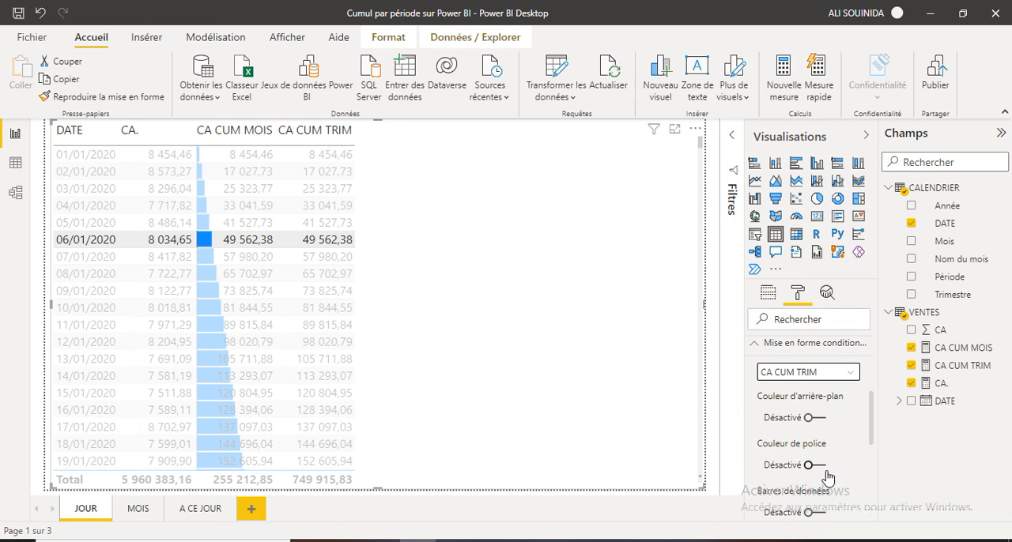
pyautogui.moveTo(874, 439); pyautogui.dragTo(864, 463)
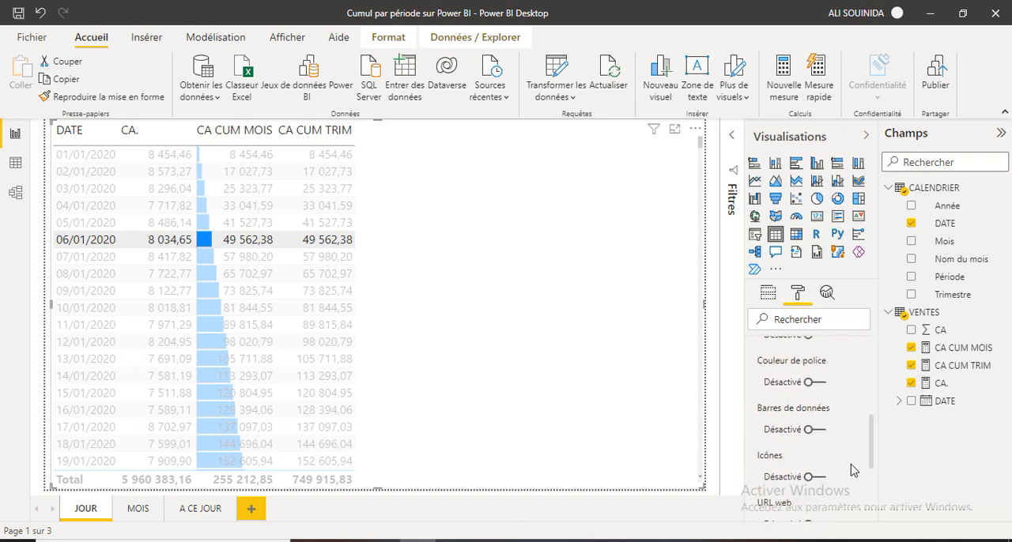
pyautogui.click(821, 433)
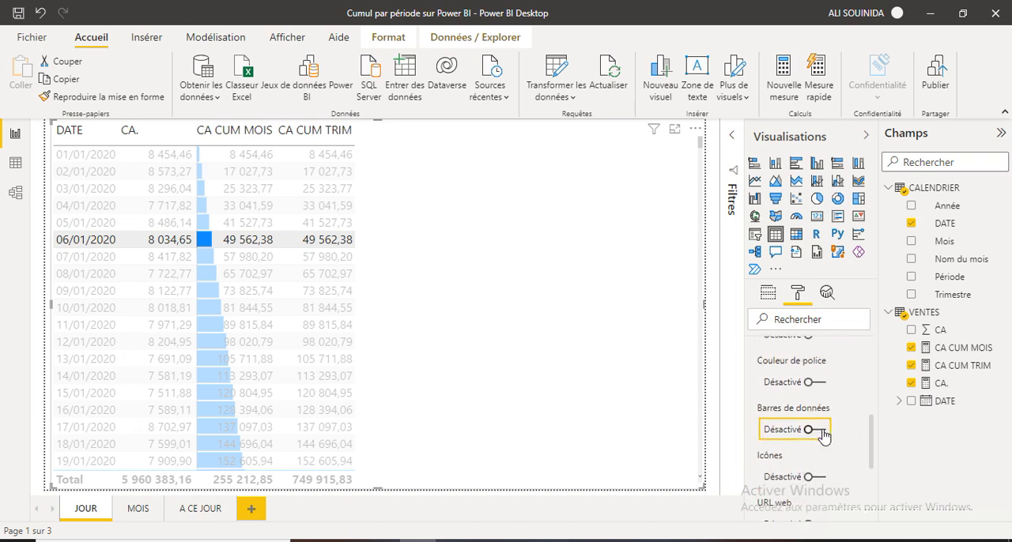
# Set the positive bar colour of the CA CUM TRIM data bars to theme orange and clear the row highlighting in the table.
pyautogui.click(819, 459)
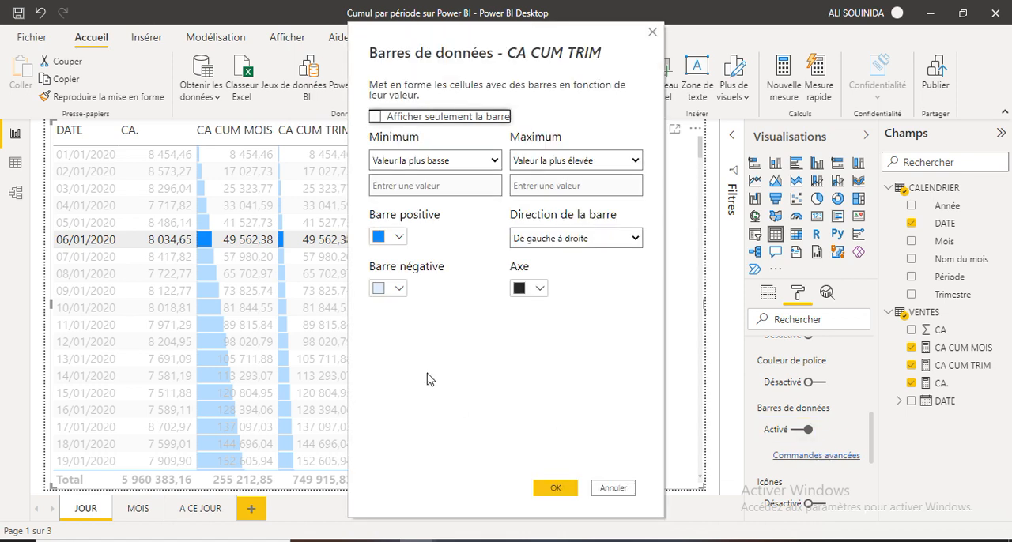
pyautogui.click(398, 238)
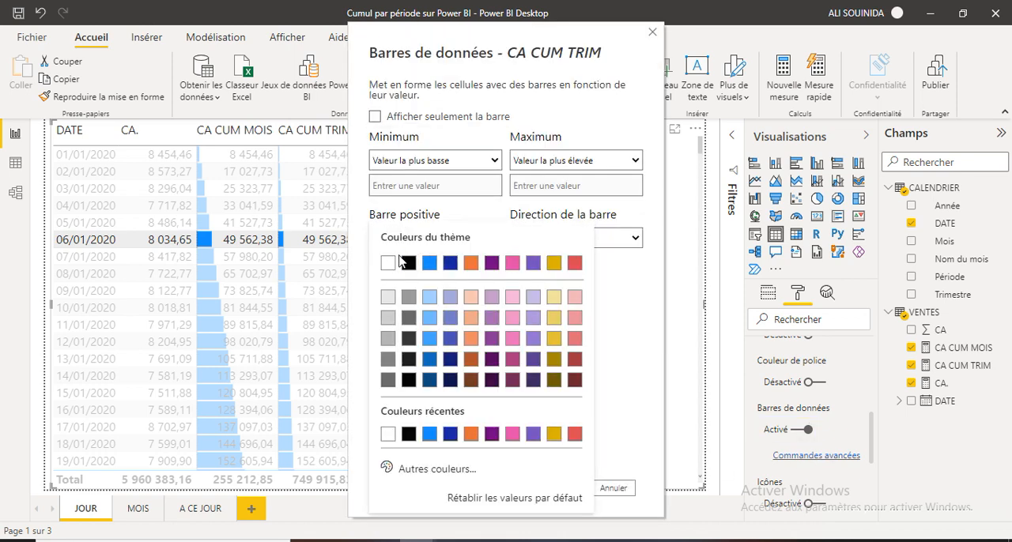
pyautogui.click(470, 266)
pyautogui.click(544, 487)
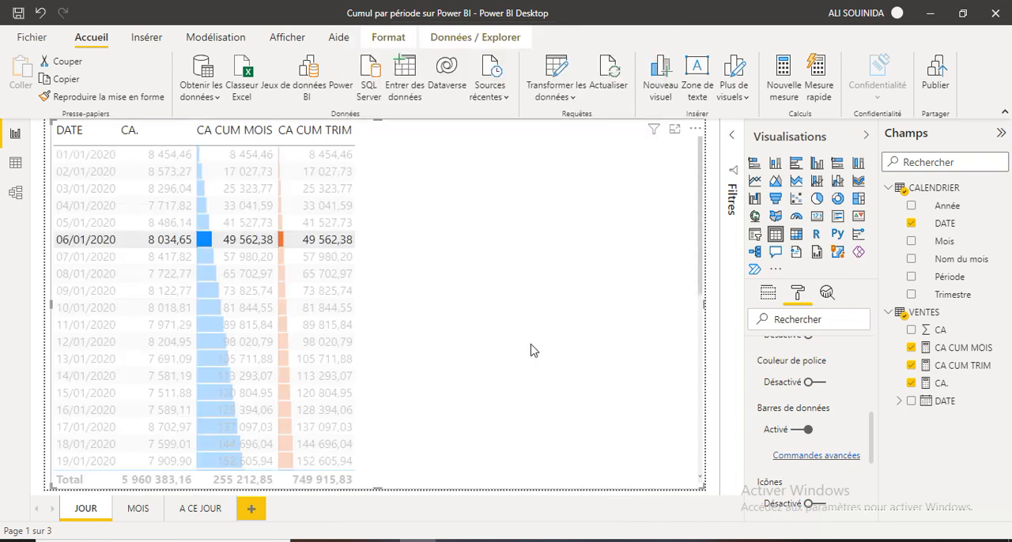
pyautogui.click(408, 305)
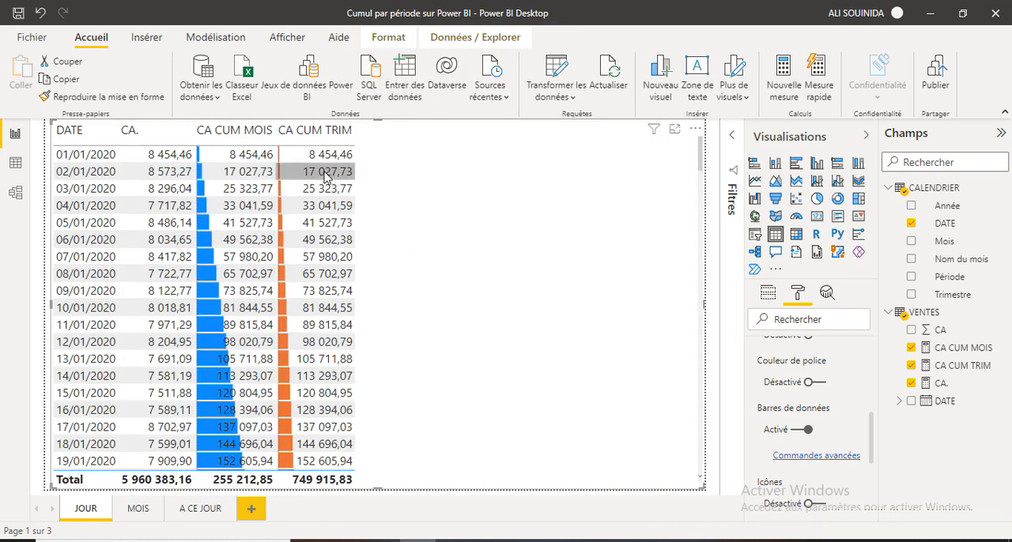
# Examine how the monthly and quarterly cumulative values restart at the month and quarter boundaries in the table.
pyautogui.scroll(-18, 321, 170)
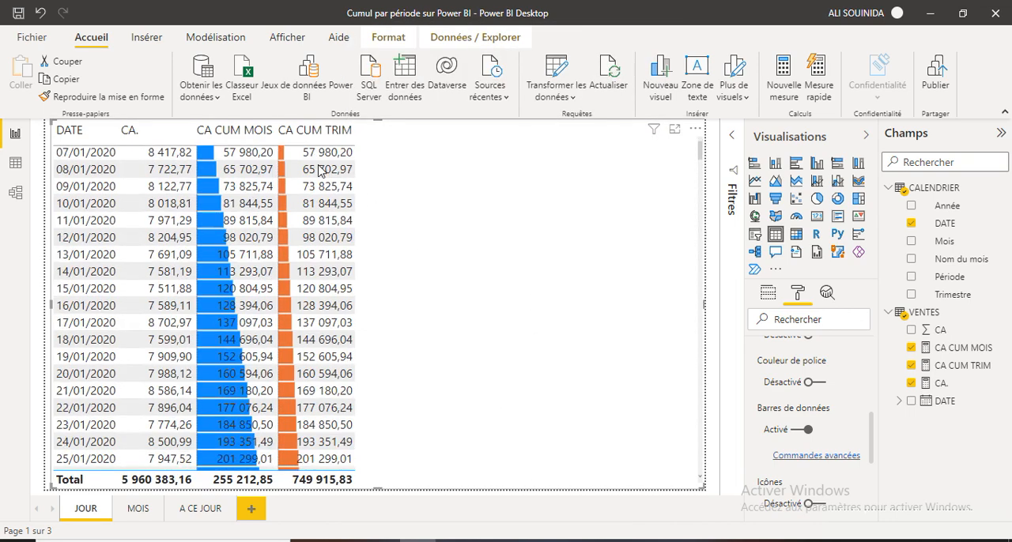
pyautogui.scroll(-10, 320, 170)
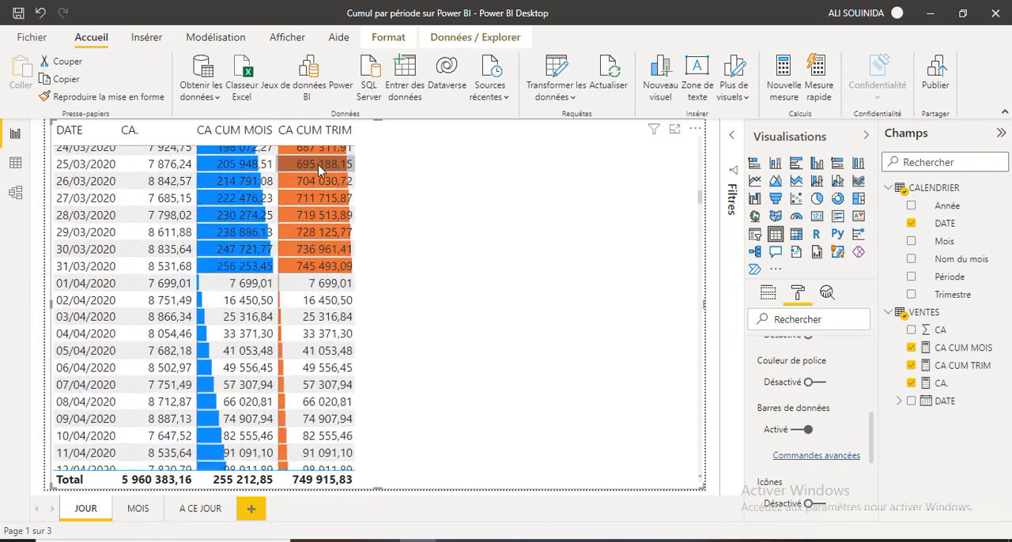
pyautogui.scroll(-20, 324, 297)
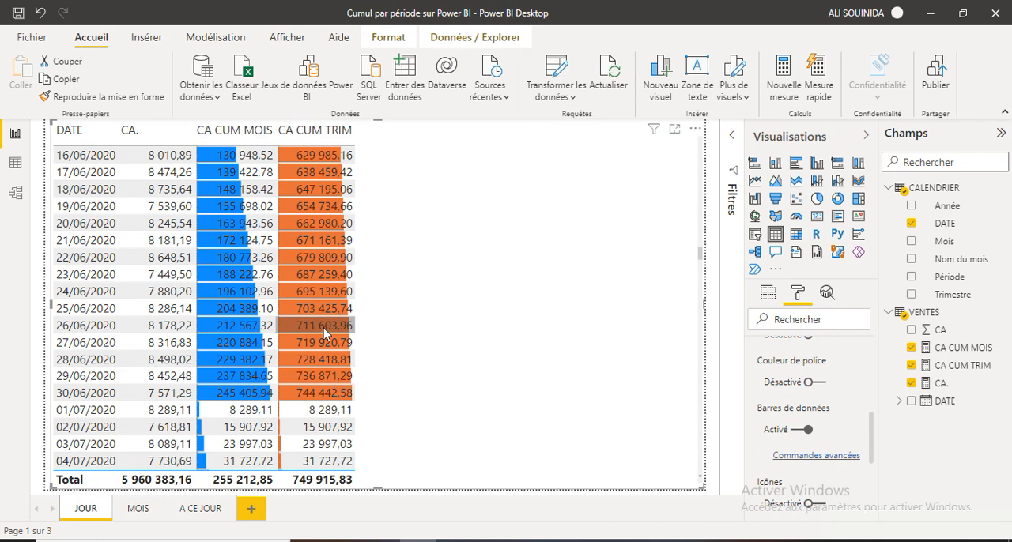
pyautogui.scroll(16, 324, 333)
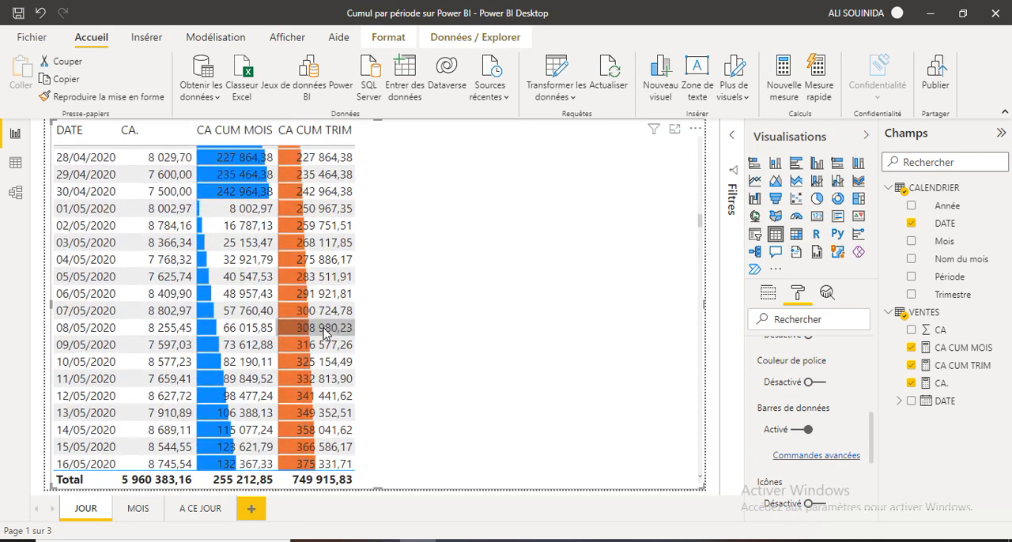
pyautogui.scroll(1, 324, 334)
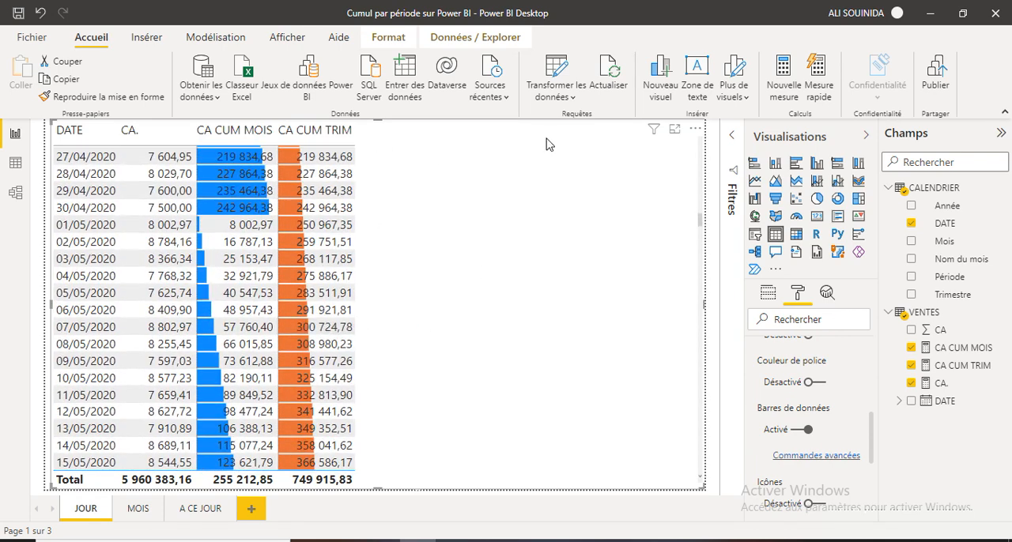
# Create a new measure from the copied CA CUM MOIS formula and rename it "CA CUM ANNEE" in the formula.
pyautogui.click(783, 87)
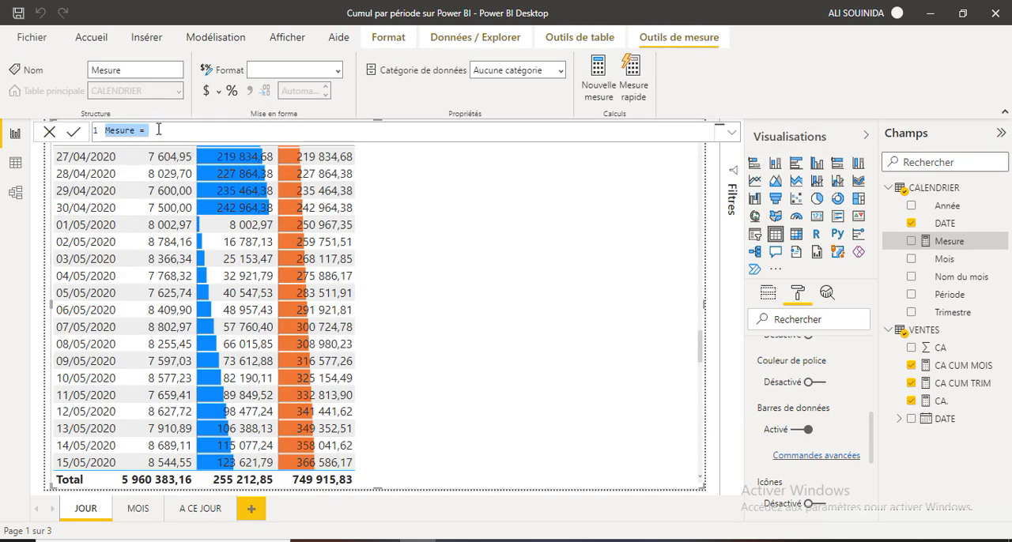
pyautogui.write('CA CUM MOIS = CALCULATE([CA.],DATESMTD(CALENDRIER[DATE]))')
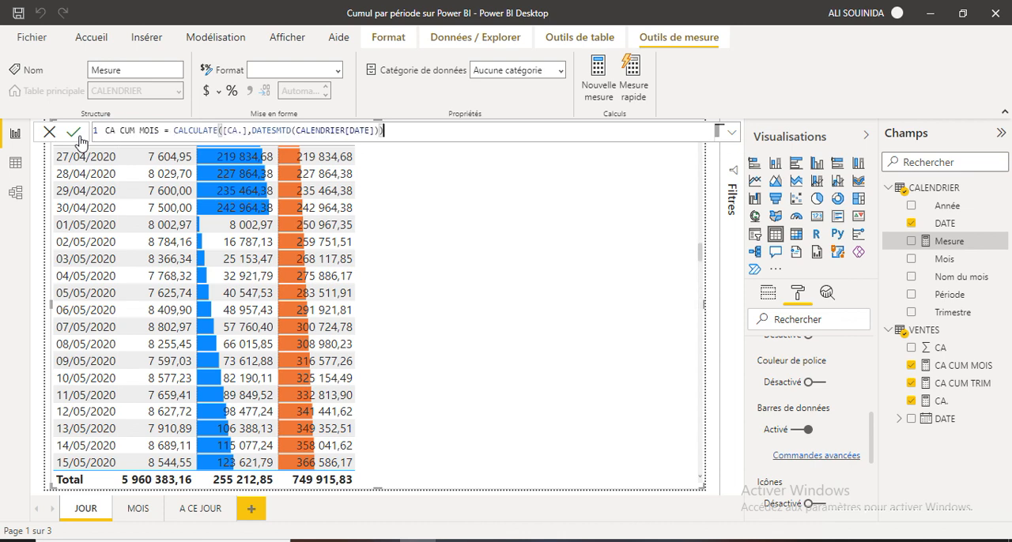
pyautogui.click(159, 130)
pyautogui.press('BackSpace')
pyautogui.press('BackSpace')
pyautogui.press('BackSpace')
pyautogui.press('BackSpace')
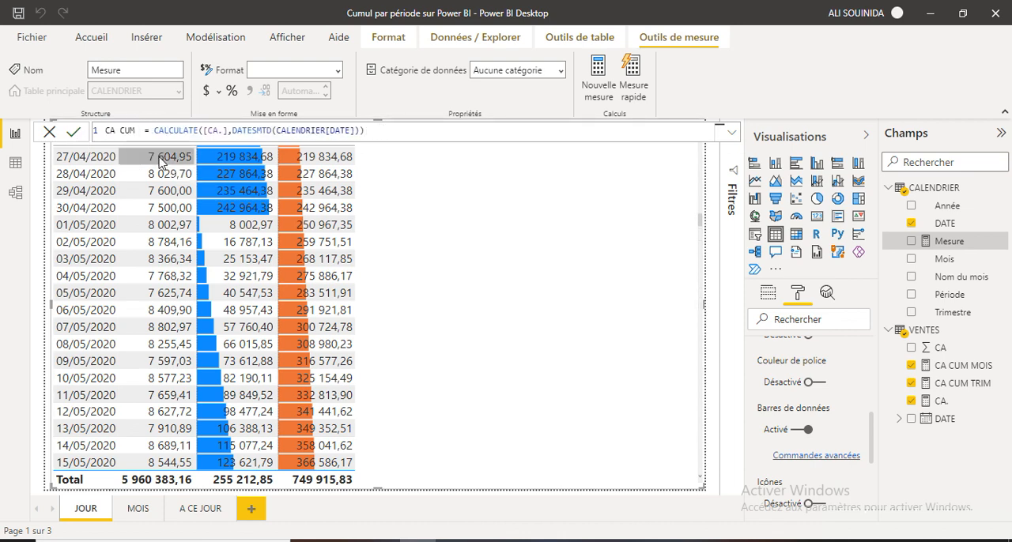
pyautogui.write('M')
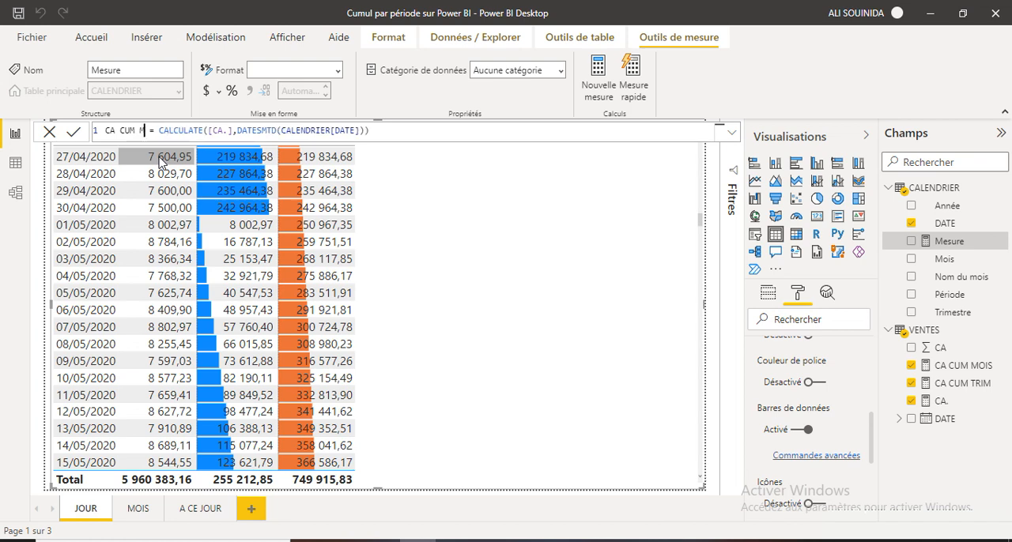
pyautogui.press('BackSpace')
pyautogui.write('ANNEE')
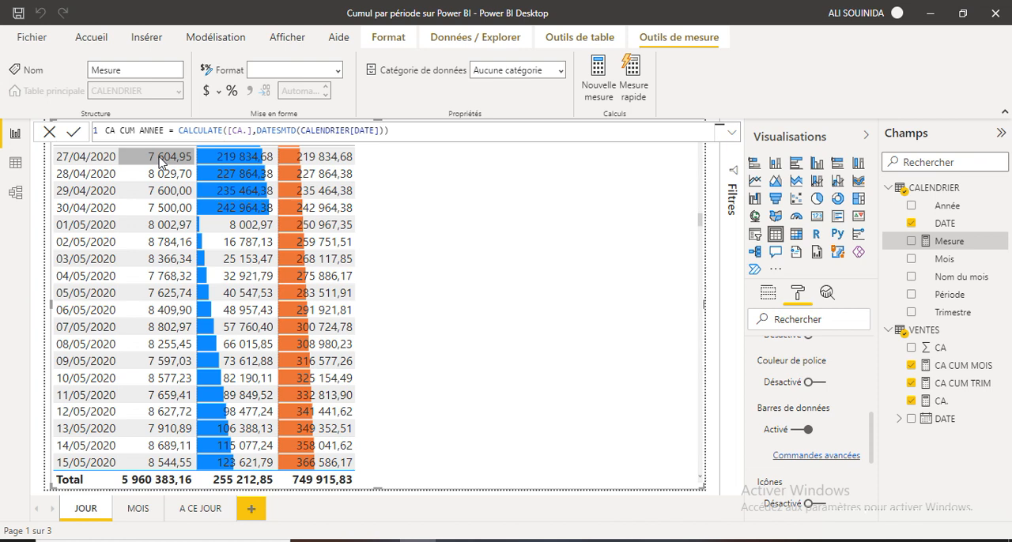
# Replace DATESMTD with DATESYTD in the CA CUM ANNEE formula, commit it and close the formula editor.
pyautogui.click(287, 131)
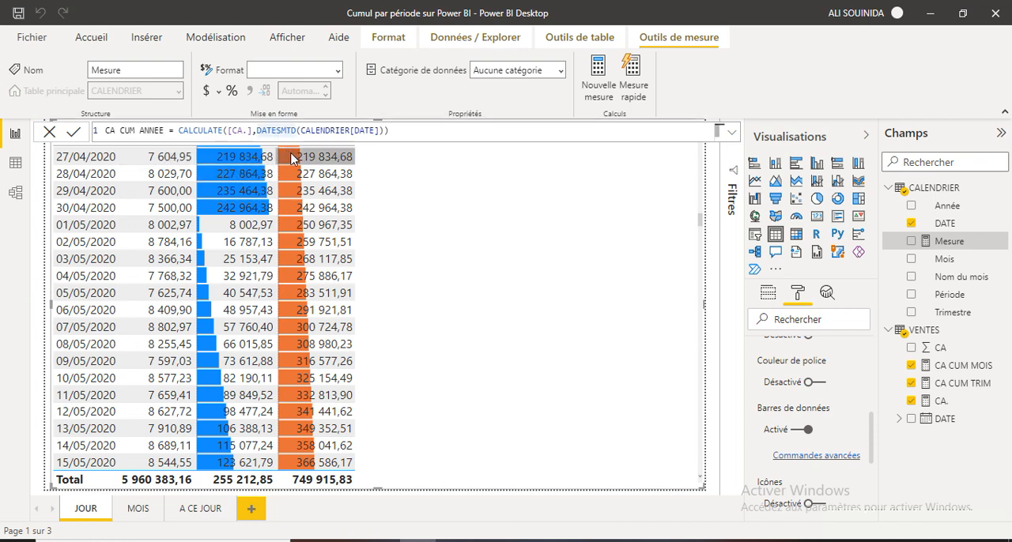
pyautogui.press('BackSpace')
pyautogui.write('Y')
pyautogui.write('Y')
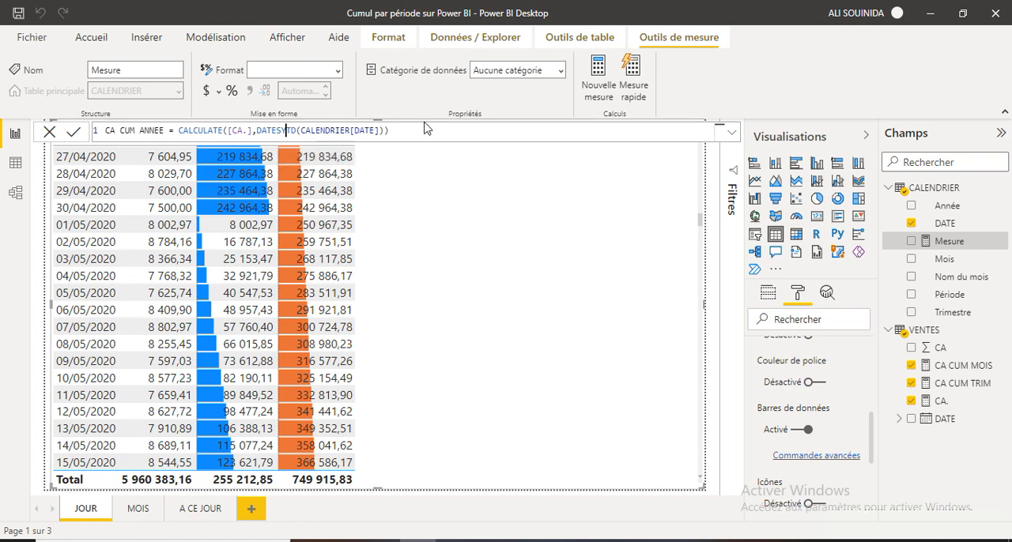
pyautogui.click(73, 135)
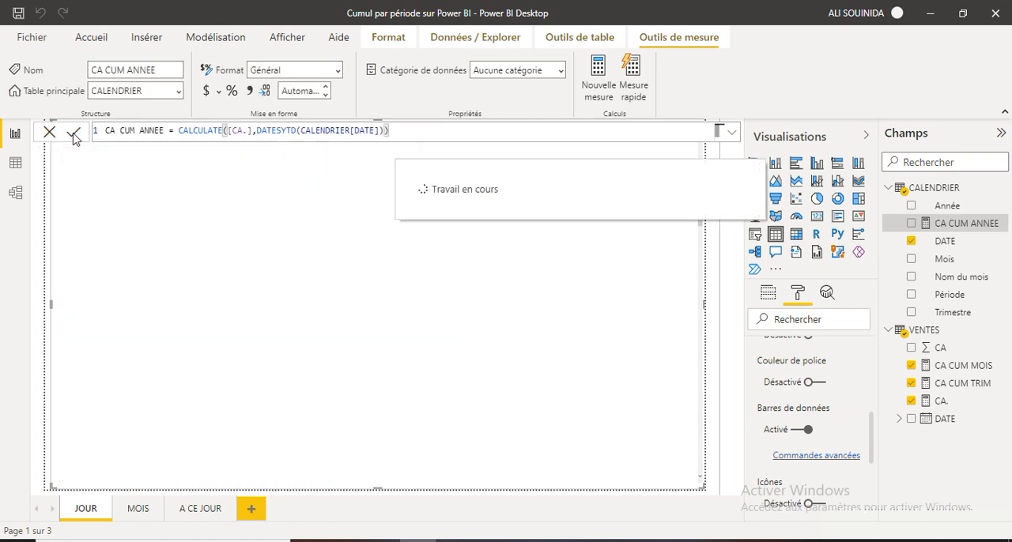
pyautogui.click(49, 133)
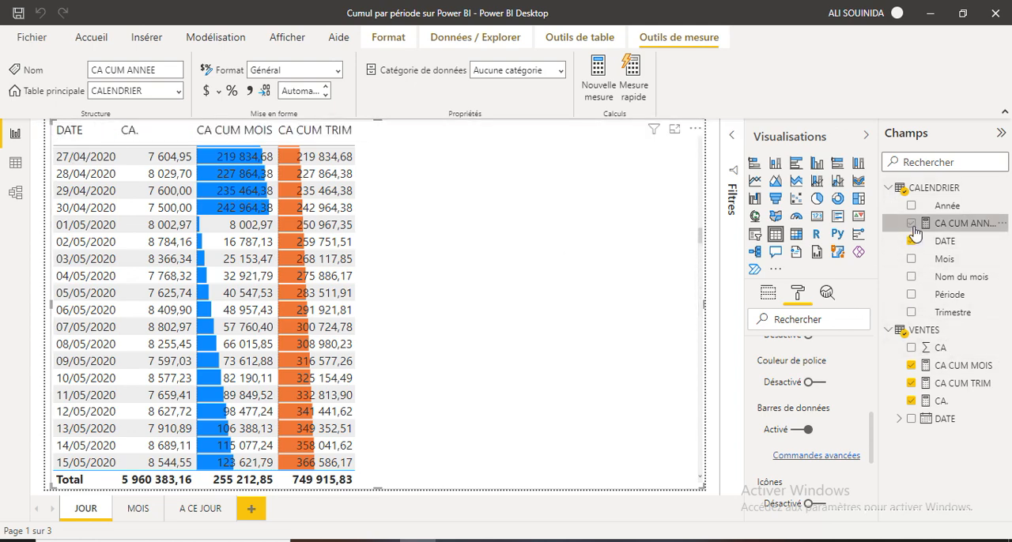
# Add CA CUM ANNEE to the daily table and enable data bars for it in the conditional formatting.
pyautogui.moveTo(909, 224); pyautogui.dragTo(399, 151)
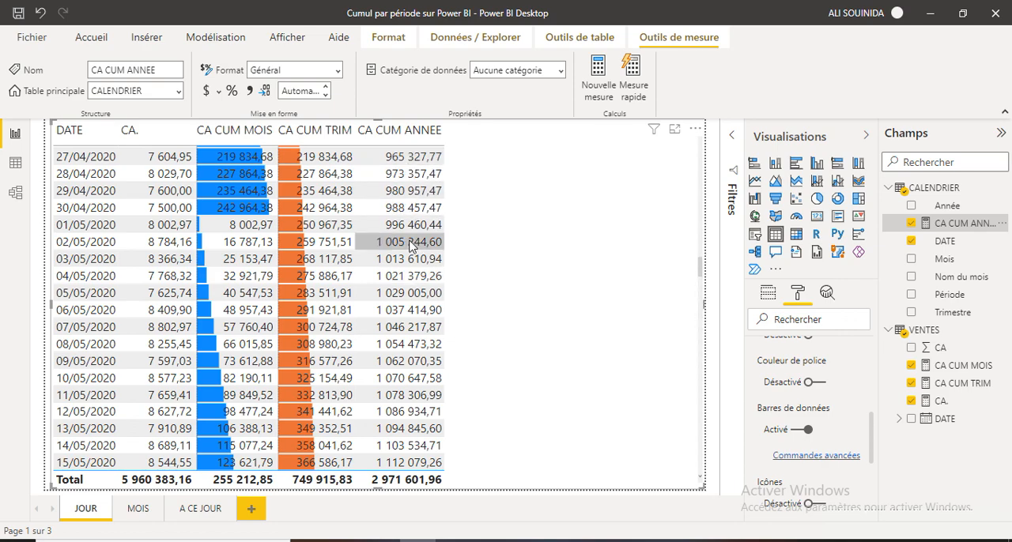
pyautogui.scroll(20, 410, 247)
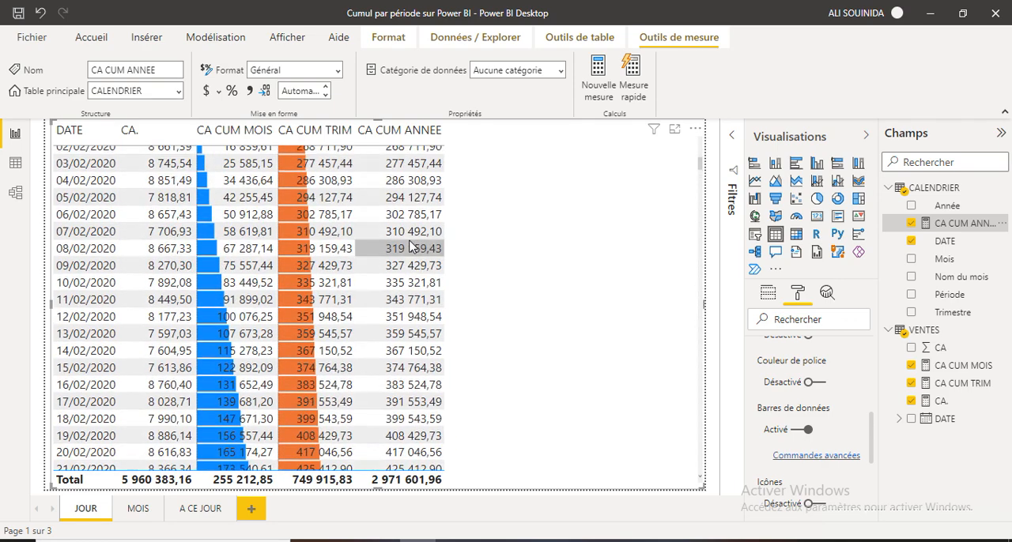
pyautogui.moveTo(871, 443); pyautogui.dragTo(869, 410)
pyautogui.click(857, 410)
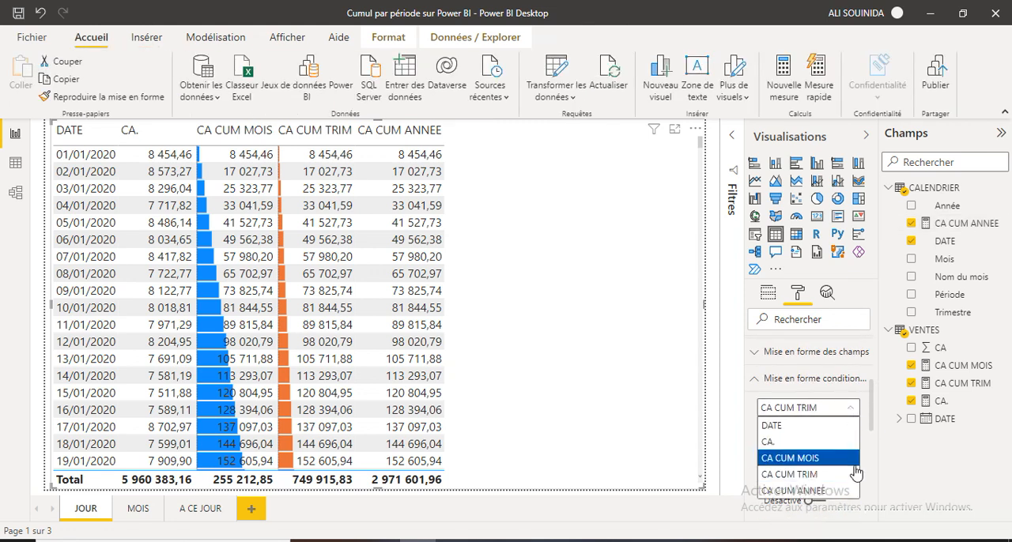
pyautogui.click(815, 492)
pyautogui.scroll(-2, 873, 422)
pyautogui.click(813, 483)
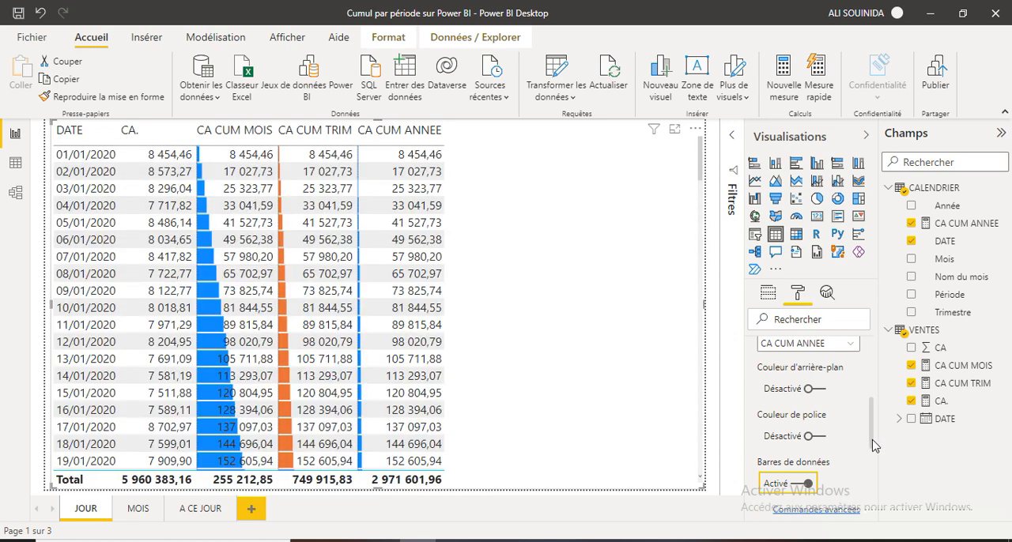
# Set the positive bar colour of the CA CUM ANNEE data bars to a lighter shade of the theme purple.
pyautogui.moveTo(873, 446); pyautogui.dragTo(873, 458)
pyautogui.click(827, 460)
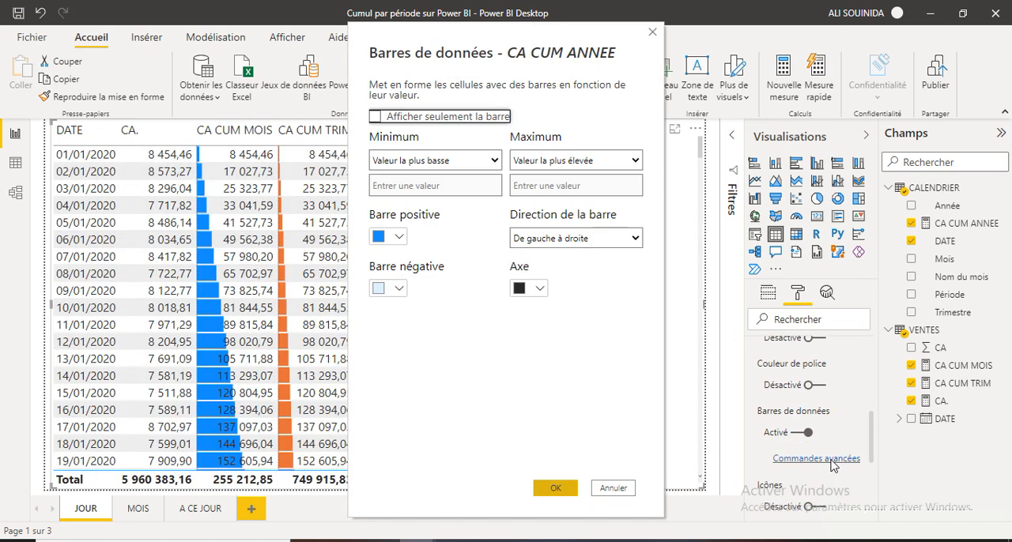
pyautogui.click(399, 238)
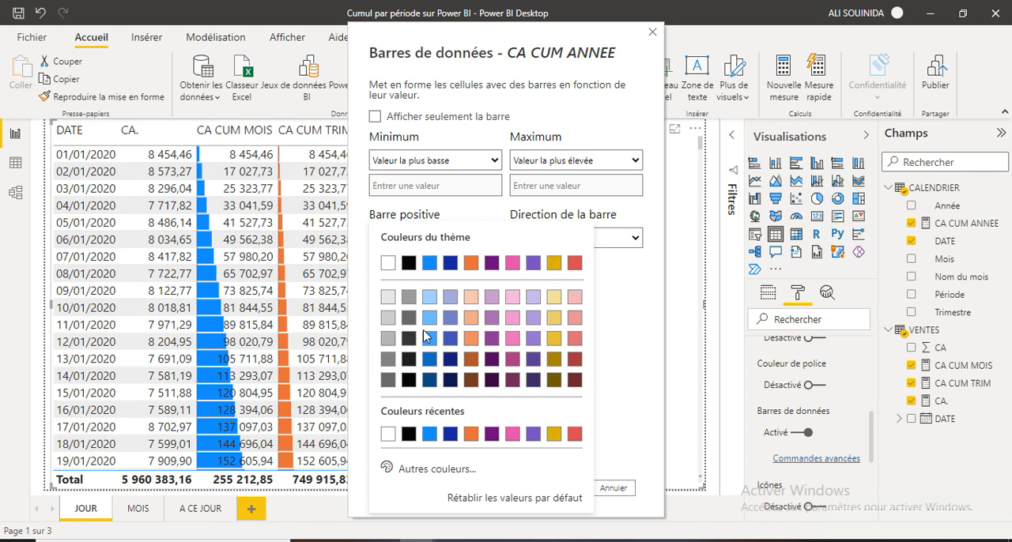
pyautogui.click(491, 319)
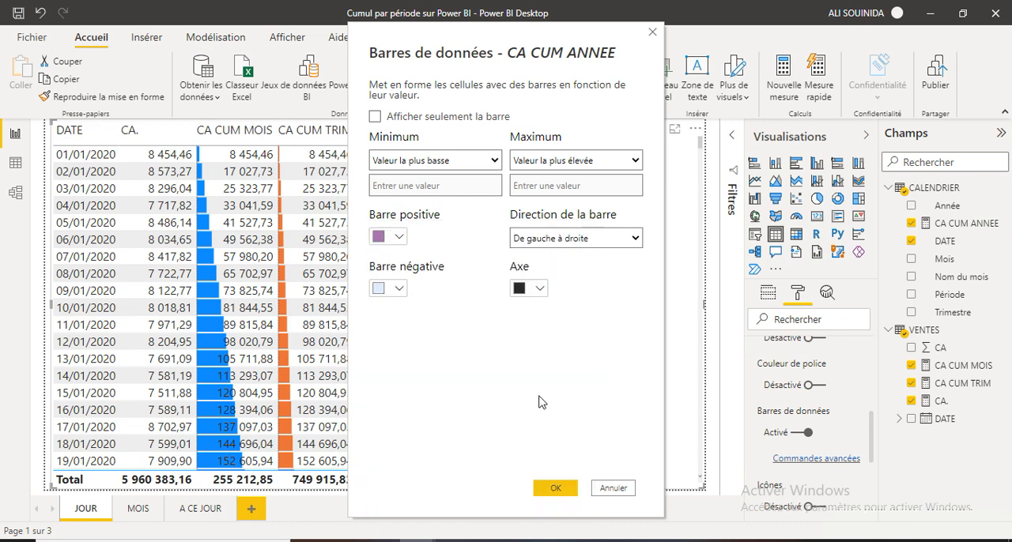
pyautogui.click(557, 490)
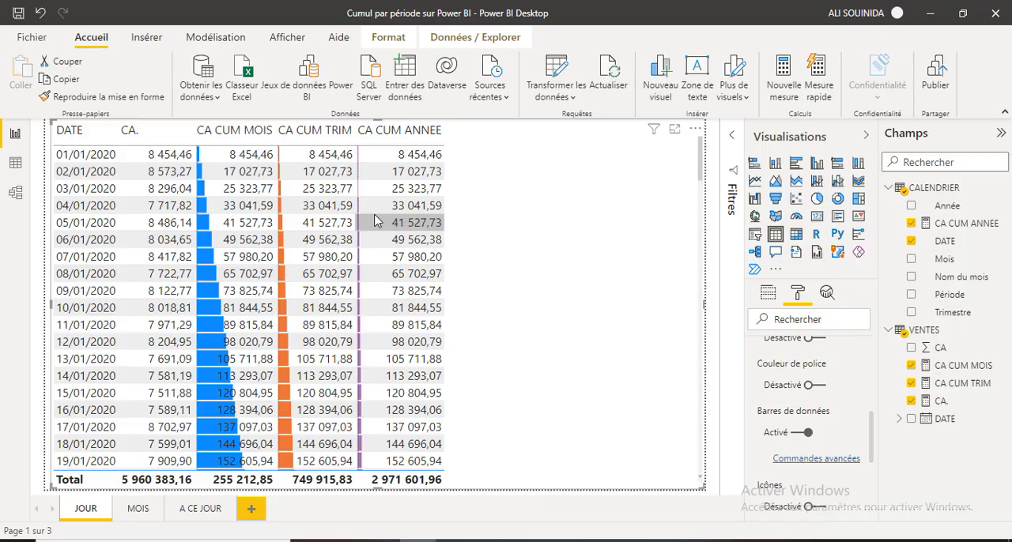
# Examine how the yearly cumulative values behave at the change from December 2020 to January 2021.
pyautogui.scroll(-20, 376, 174)
pyautogui.scroll(-20, 377, 173)
pyautogui.scroll(-20, 377, 174)
pyautogui.scroll(18, 377, 174)
pyautogui.scroll(12, 377, 174)
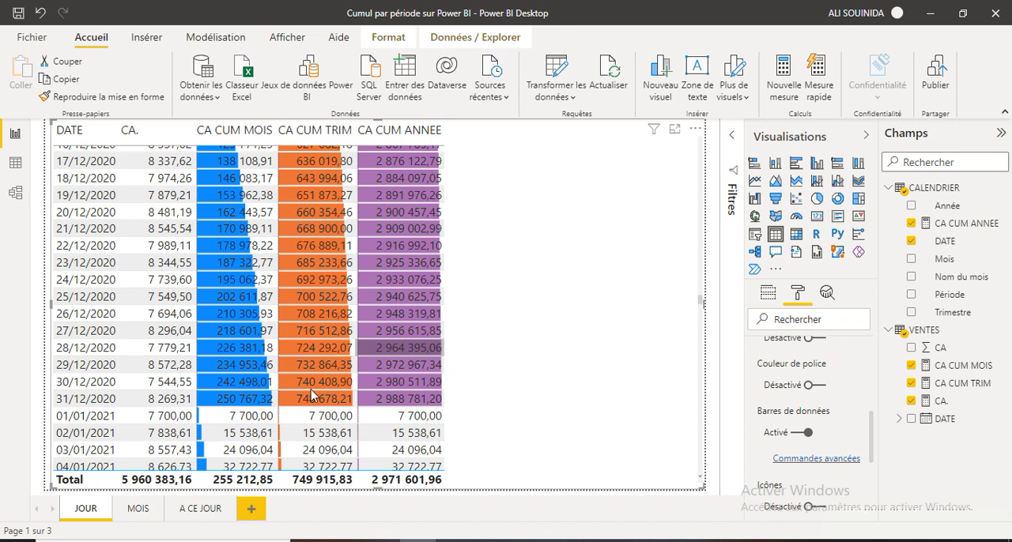
# Fill the empty table on the MOIS page with the CALENDRIER fields Période, Nom du mois and Année.
pyautogui.click(137, 509)
pyautogui.click(319, 271)
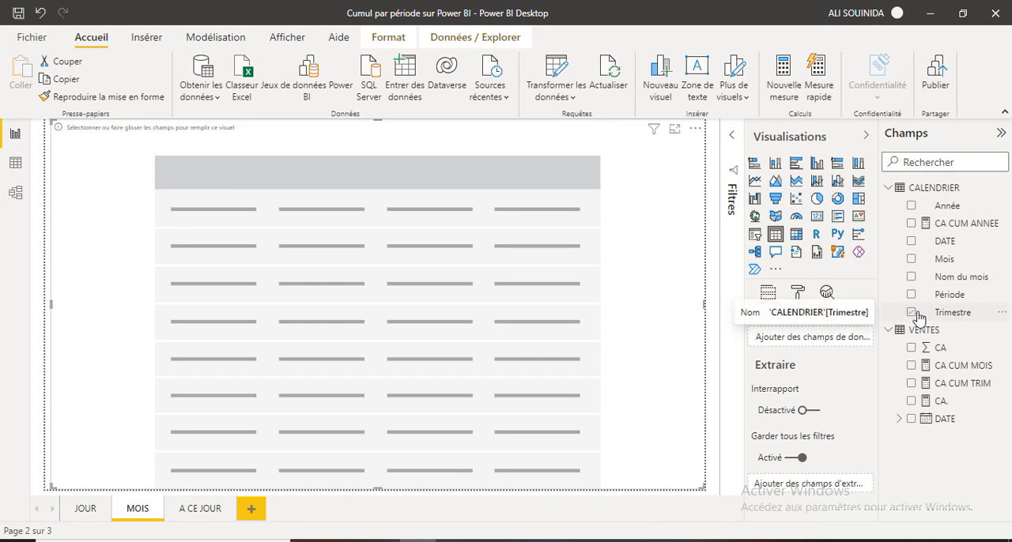
pyautogui.moveTo(913, 294); pyautogui.dragTo(144, 170)
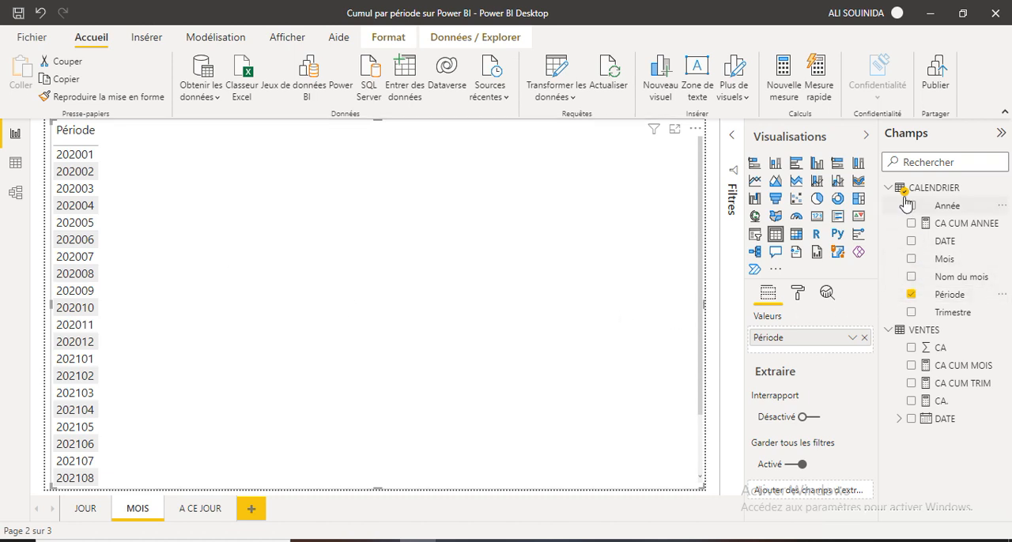
pyautogui.moveTo(913, 277); pyautogui.dragTo(142, 174)
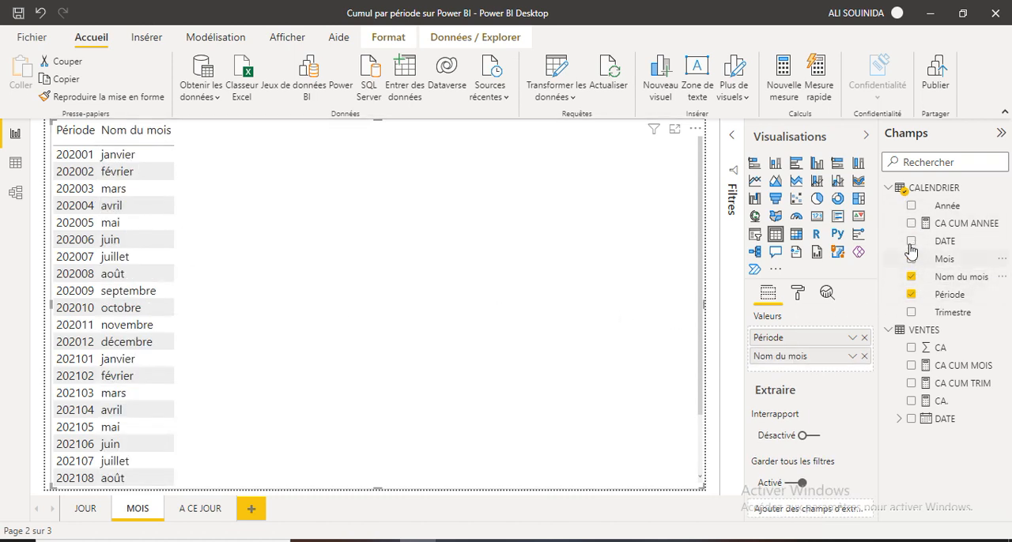
pyautogui.moveTo(911, 207); pyautogui.dragTo(315, 203)
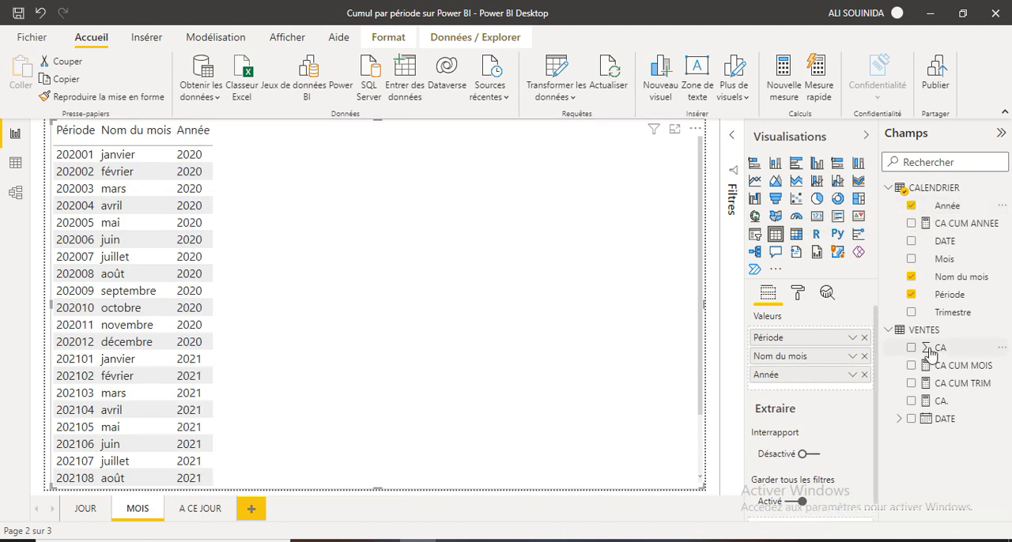
# Add the measures CA., CA CUM MOIS, CA CUM TRIM and CA CUM ANNEE to the monthly table.
pyautogui.moveTo(911, 401); pyautogui.dragTo(269, 162)
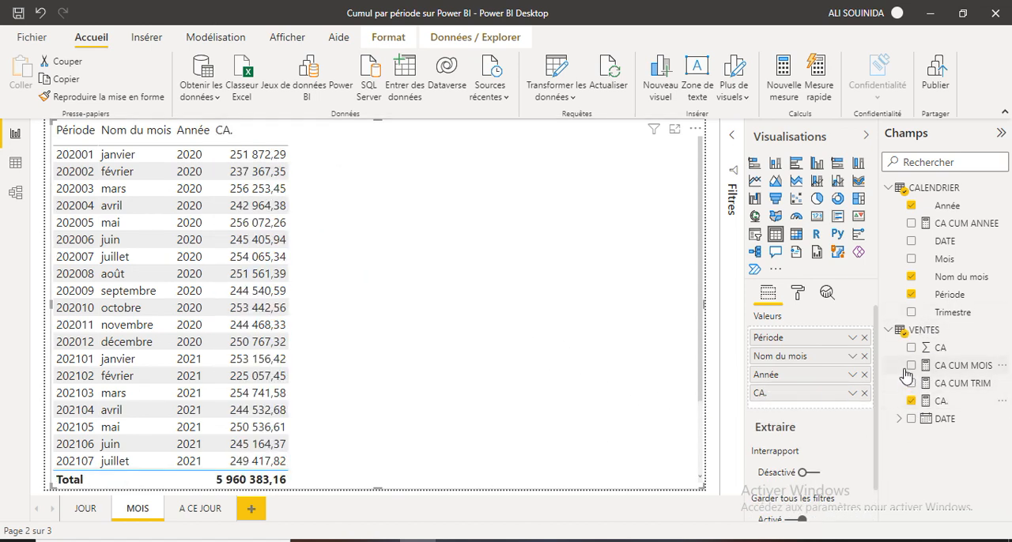
pyautogui.moveTo(912, 372); pyautogui.dragTo(336, 154)
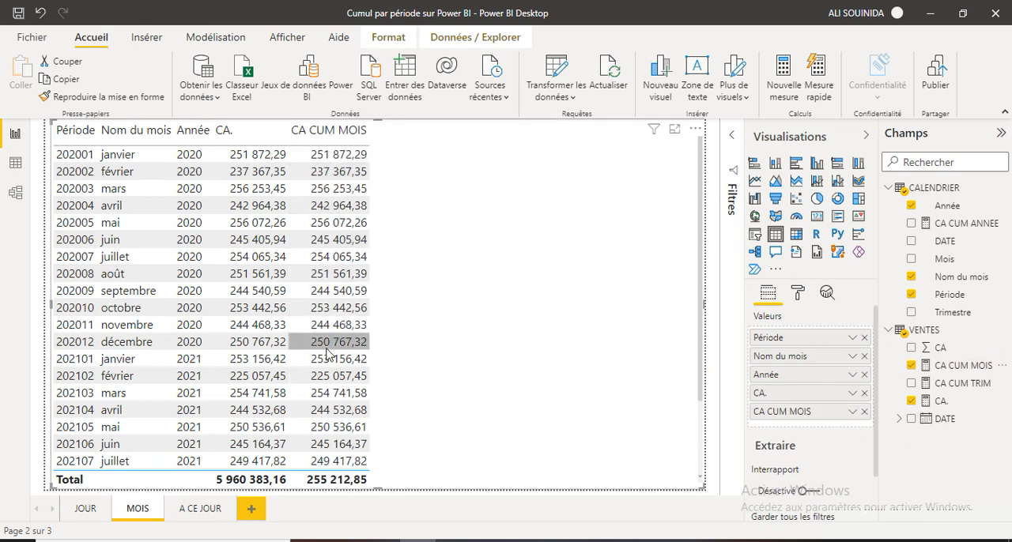
pyautogui.moveTo(914, 385); pyautogui.dragTo(427, 152)
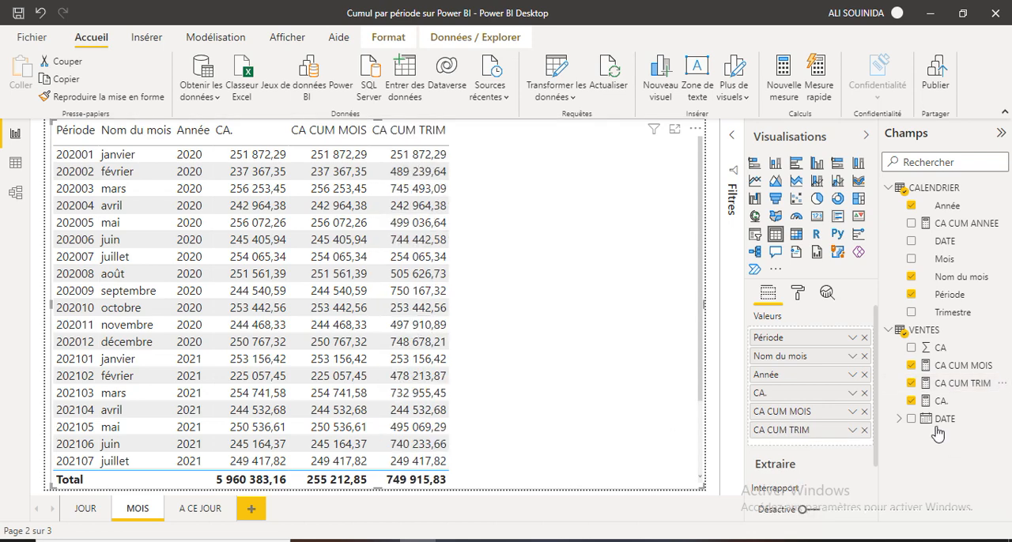
pyautogui.moveTo(912, 226); pyautogui.dragTo(485, 147)
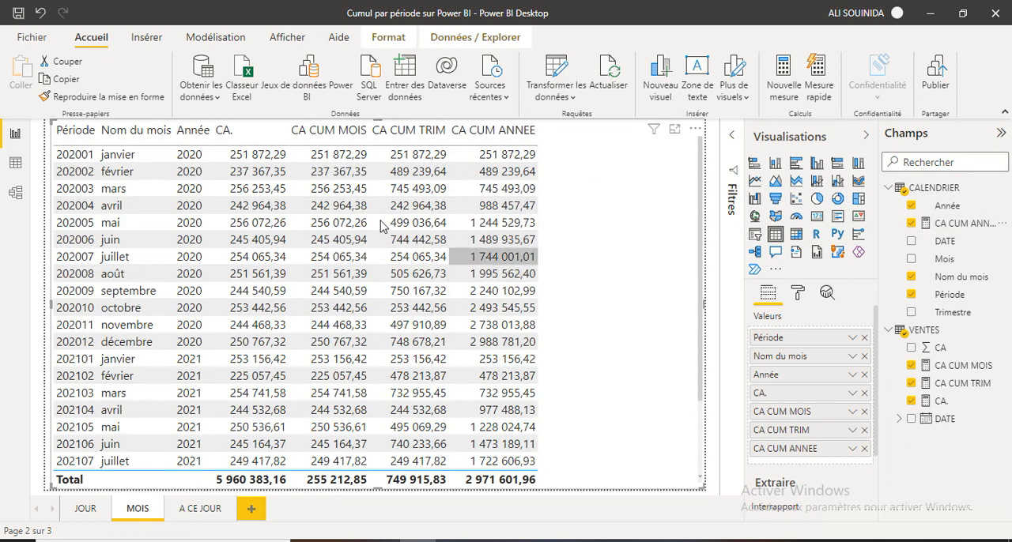
# Enable data bars for CA CUM TRIM in the monthly table's conditional formatting.
pyautogui.click(417, 173)
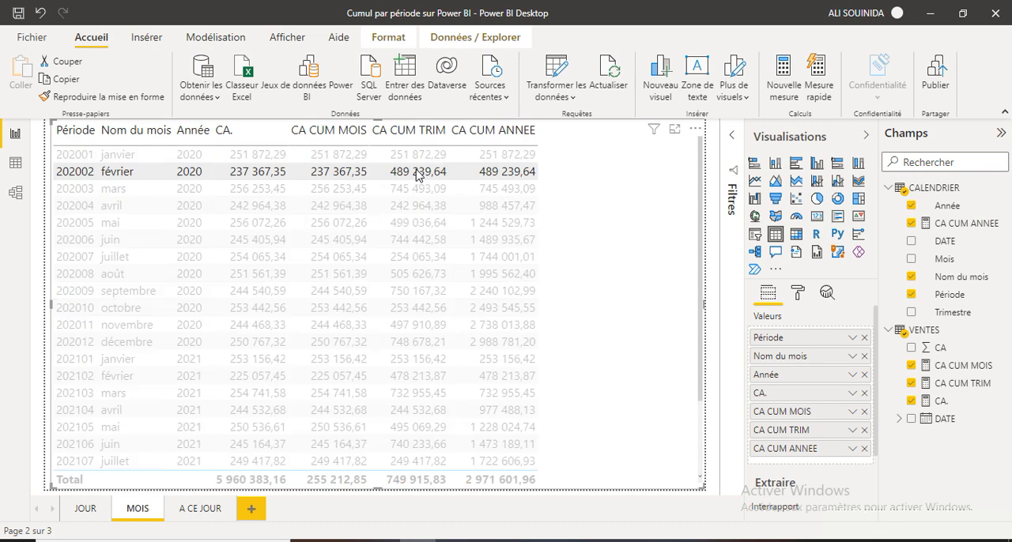
pyautogui.click(799, 294)
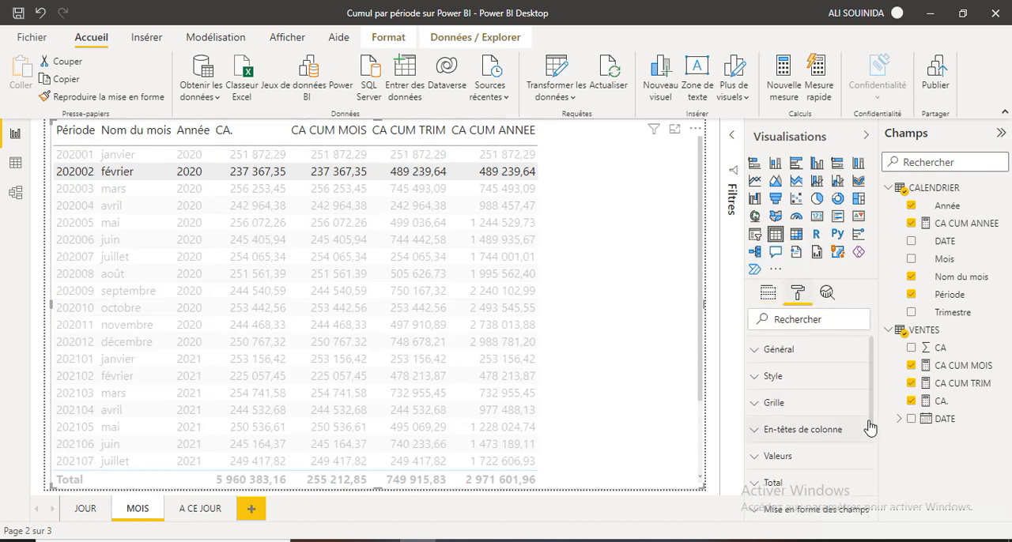
pyautogui.moveTo(876, 420); pyautogui.dragTo(878, 459)
pyautogui.click(805, 443)
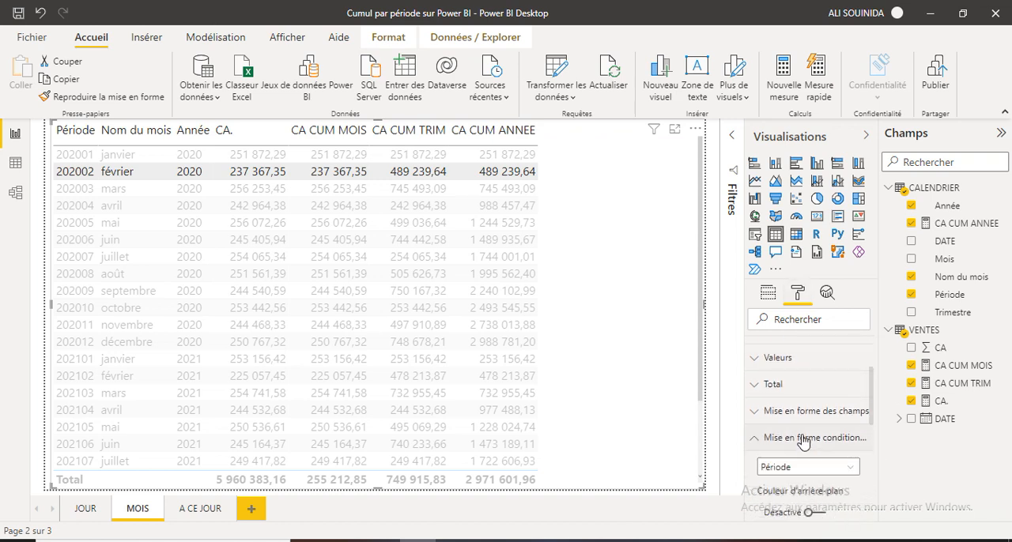
pyautogui.click(854, 471)
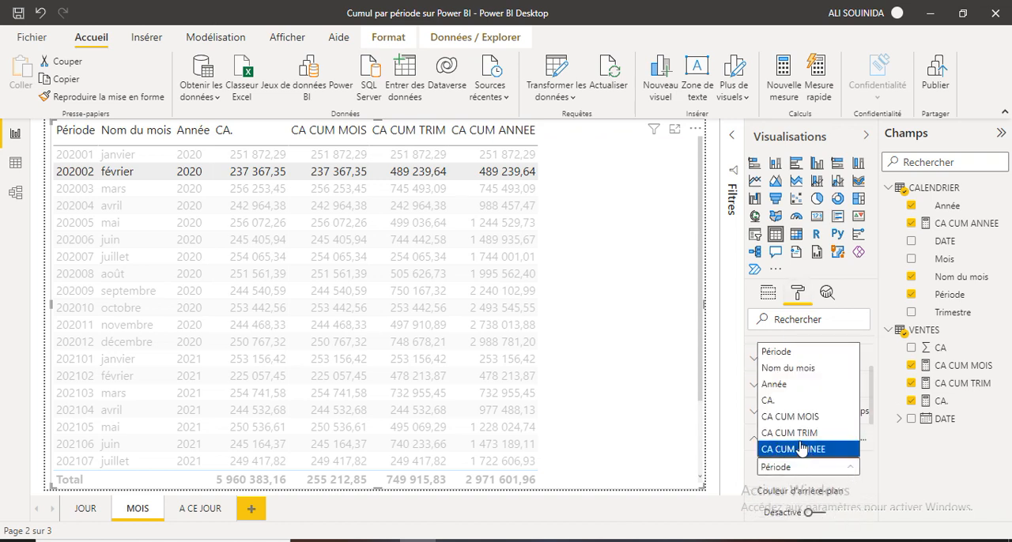
pyautogui.click(856, 448)
pyautogui.moveTo(873, 417); pyautogui.dragTo(873, 461)
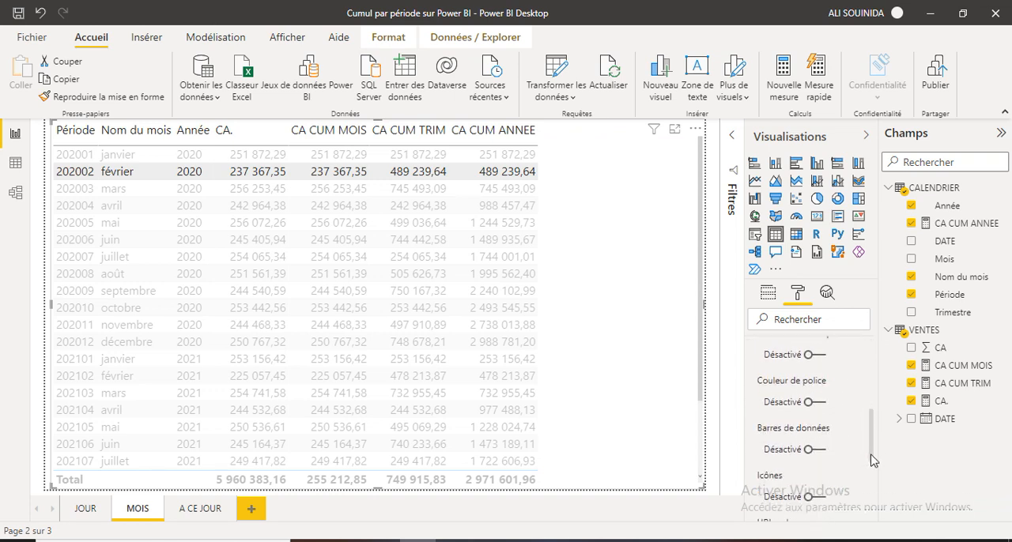
pyautogui.click(824, 450)
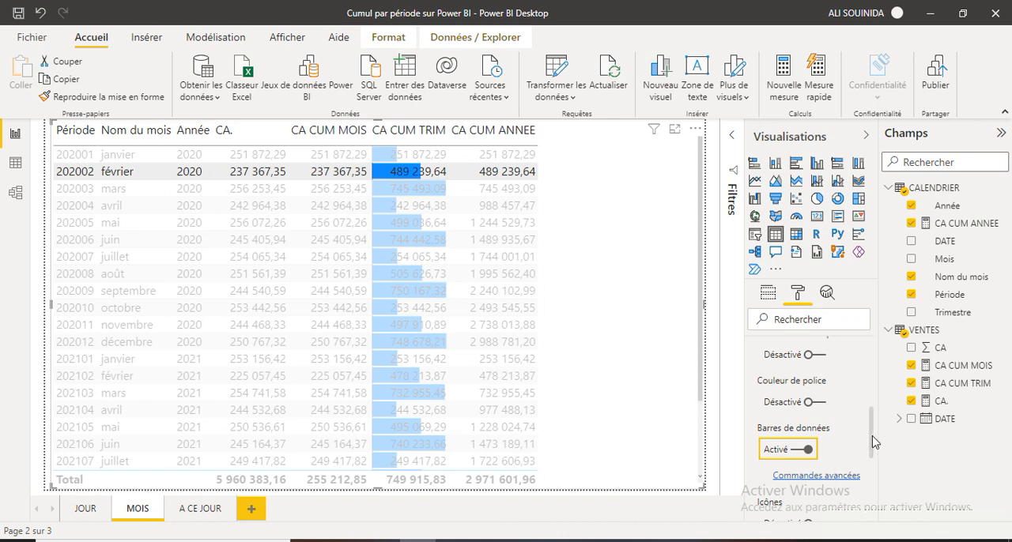
# Switch the monthly table's conditional formatting to CA CUM ANNEE and enable its data bars.
pyautogui.scroll(2, 870, 440)
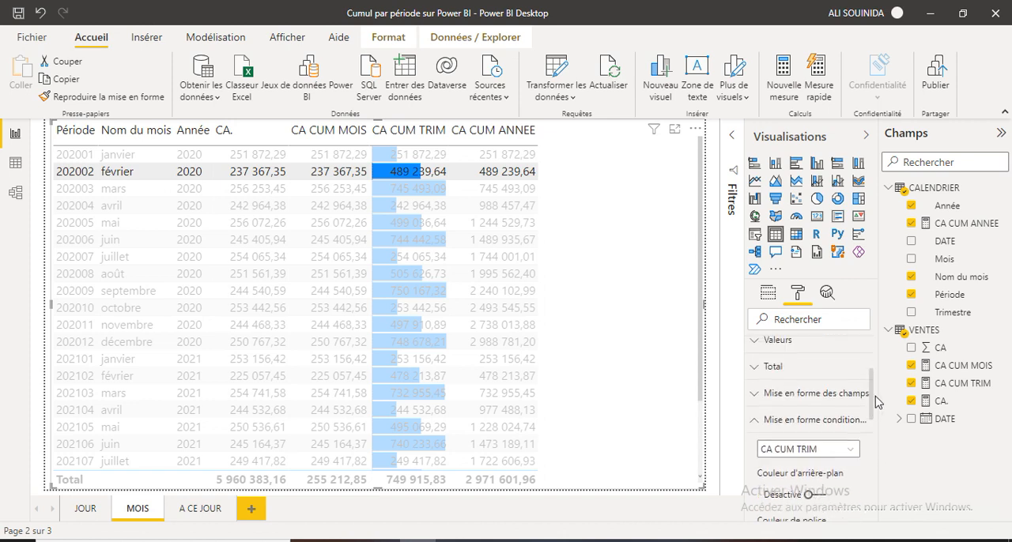
pyautogui.click(853, 452)
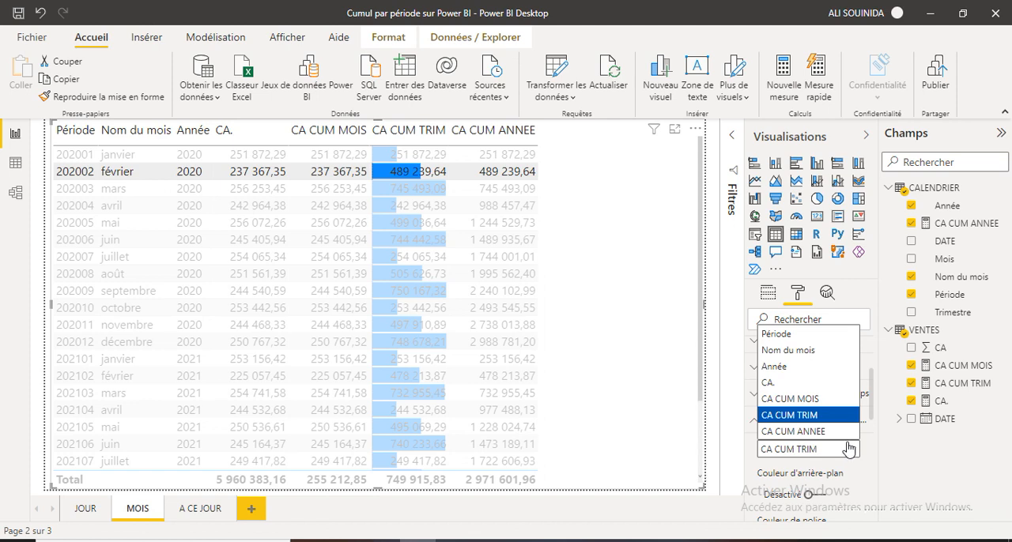
pyautogui.click(819, 431)
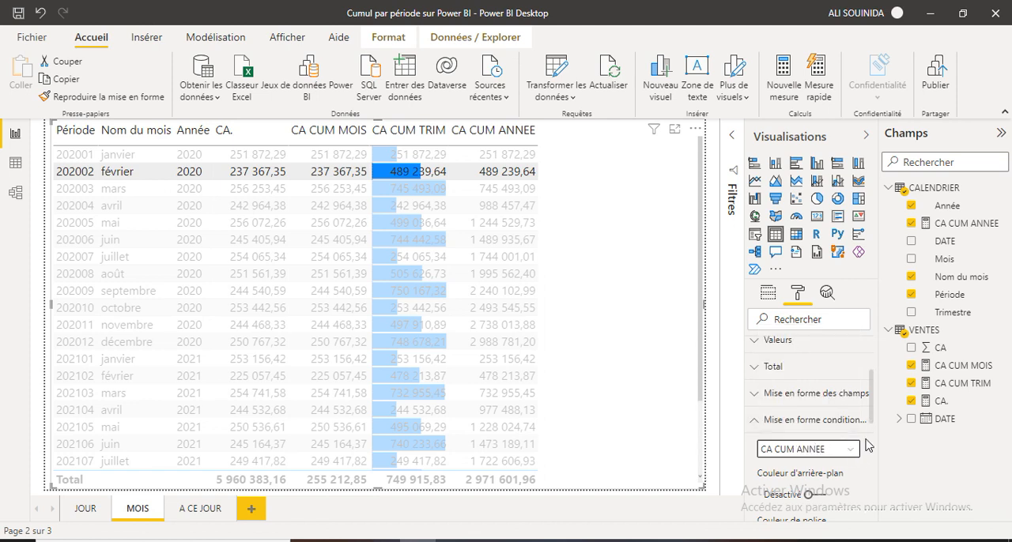
pyautogui.scroll(-5, 846, 443)
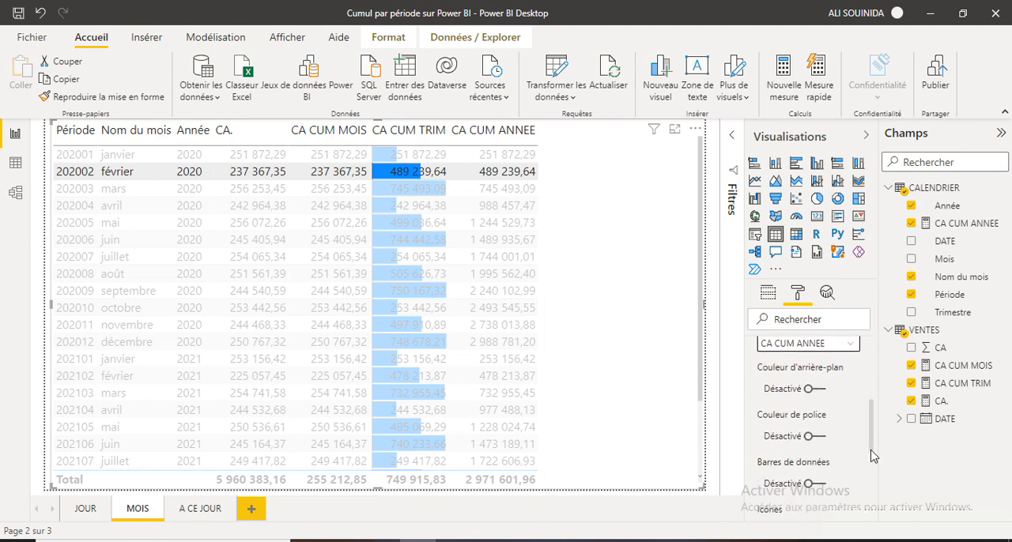
pyautogui.click(811, 437)
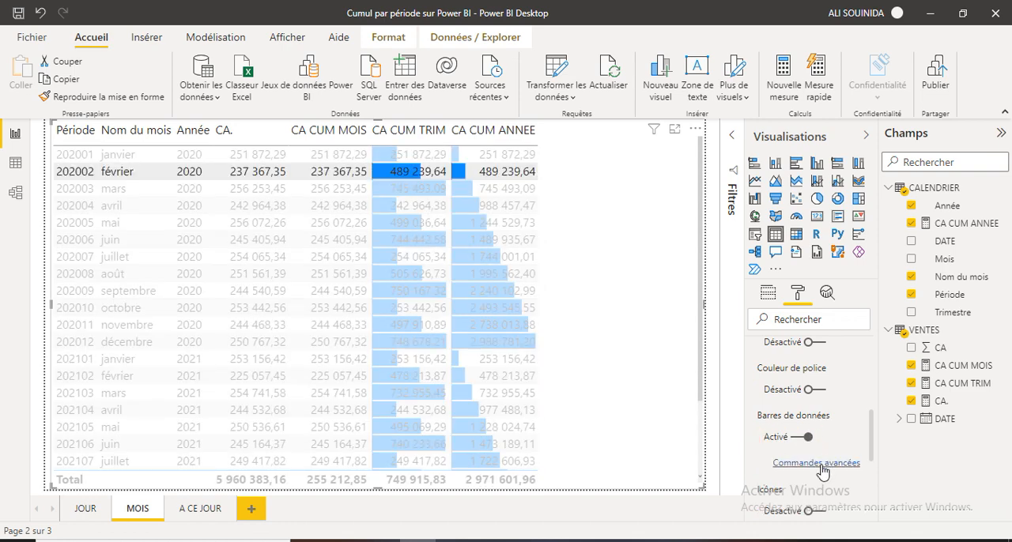
# Set the positive bar colour of the CA CUM ANNEE data bars to pink and review the monthly rows through December 2021.
pyautogui.click(818, 464)
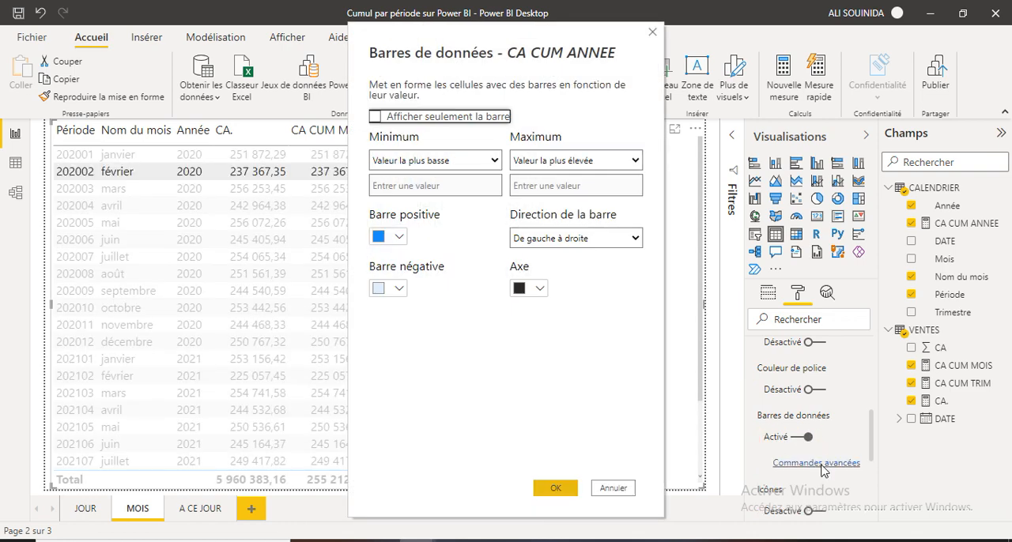
pyautogui.click(400, 239)
pyautogui.click(513, 263)
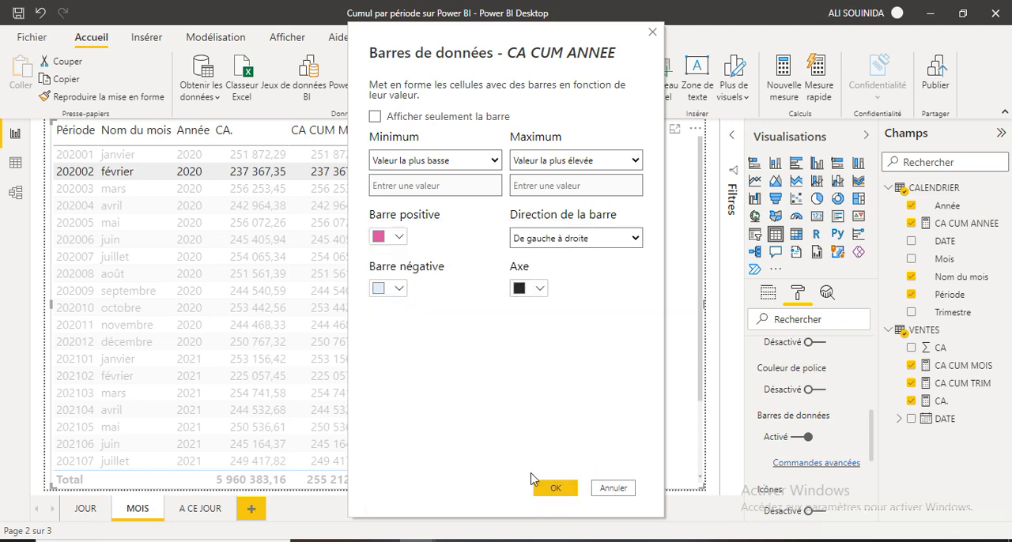
pyautogui.click(553, 488)
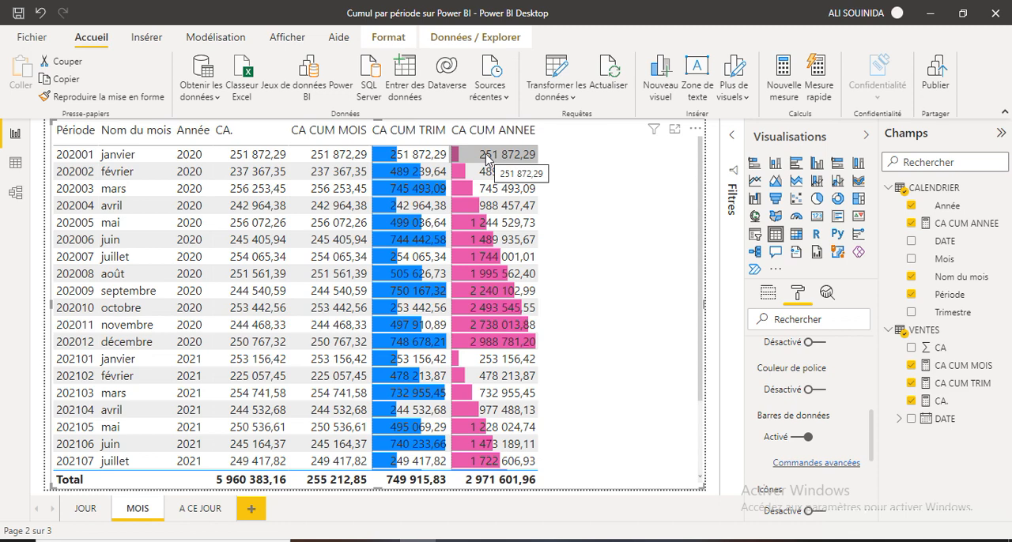
pyautogui.scroll(-2, 506, 345)
pyautogui.scroll(-1, 507, 346)
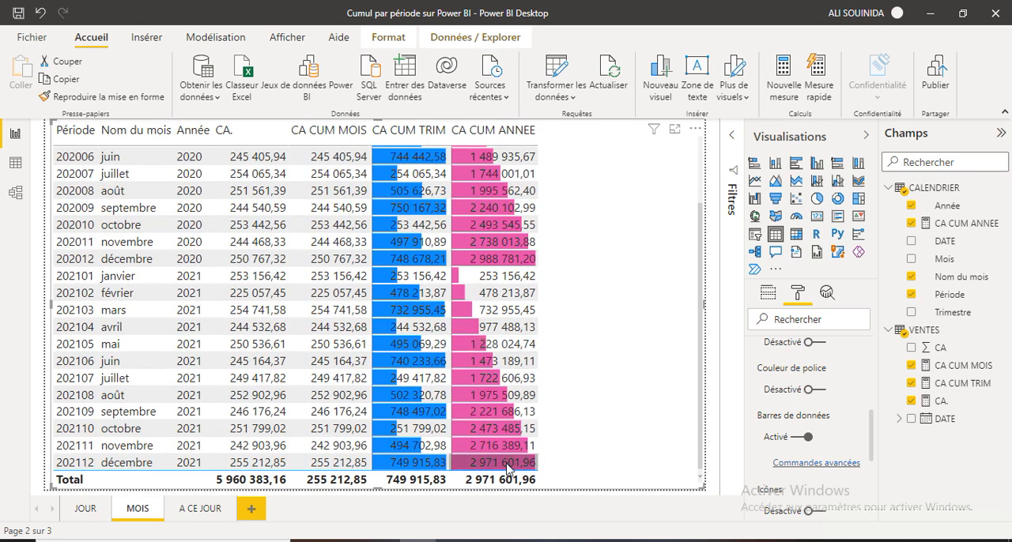
# On the A CE JOUR page, create a Résultat cumulé quick measure with CA. as base value and DATE from VENTES as field.
pyautogui.click(201, 509)
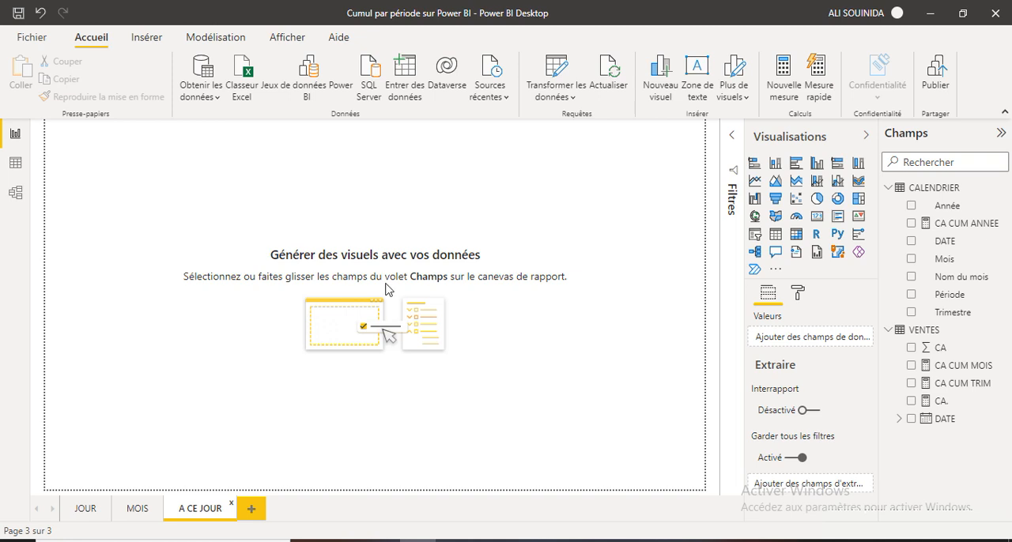
pyautogui.click(821, 87)
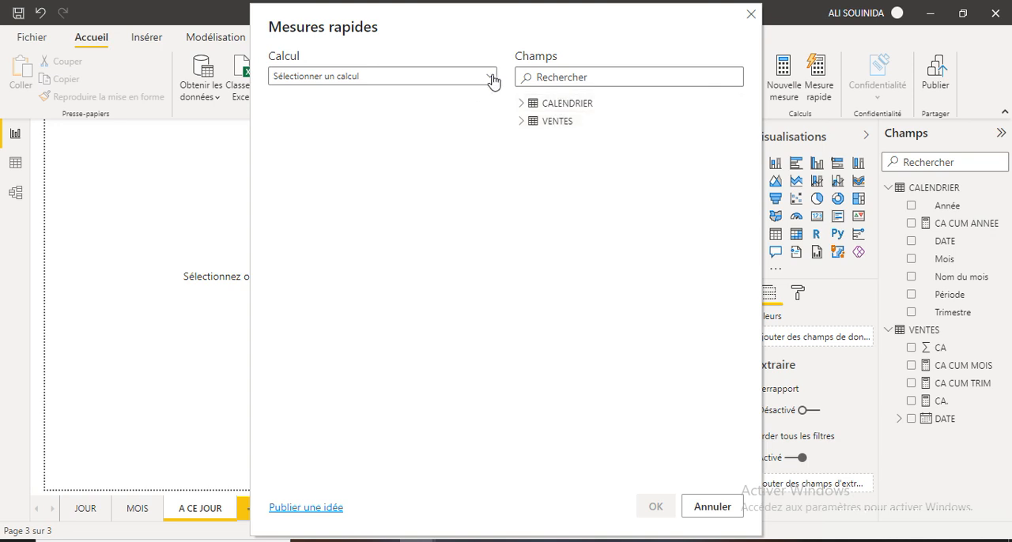
pyautogui.click(491, 79)
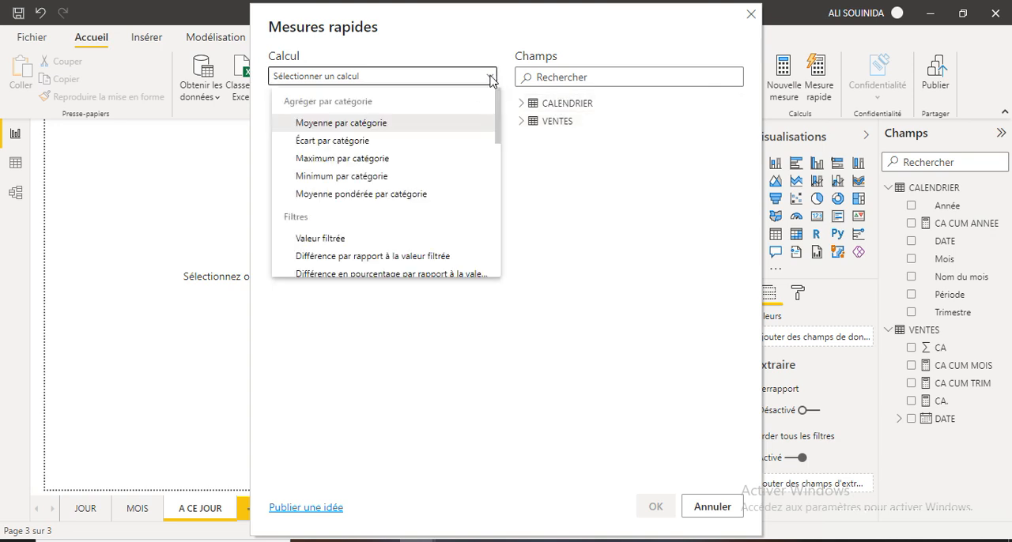
pyautogui.moveTo(497, 129); pyautogui.dragTo(495, 218)
pyautogui.click(335, 198)
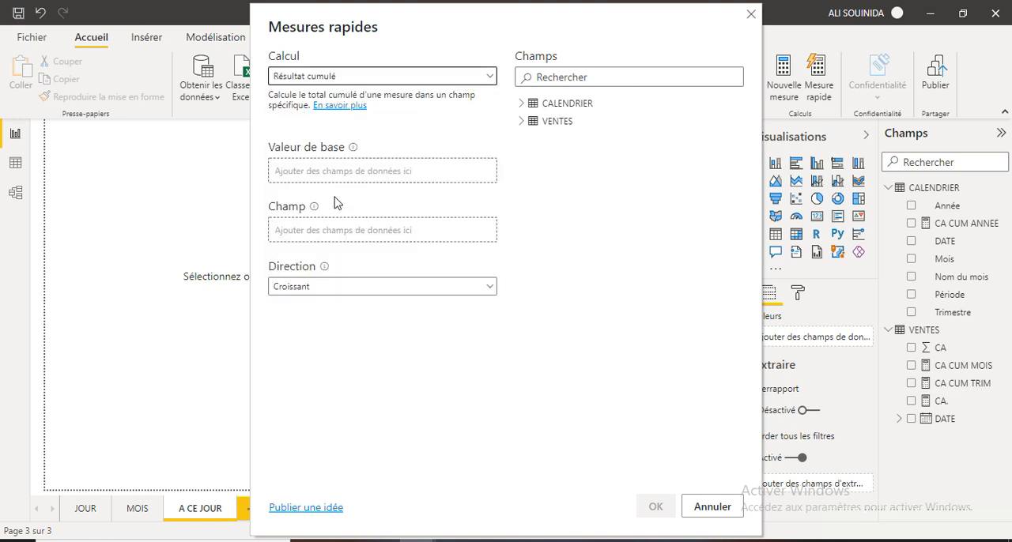
pyautogui.click(522, 121)
pyautogui.moveTo(548, 197); pyautogui.dragTo(328, 185)
pyautogui.moveTo(567, 215); pyautogui.dragTo(346, 242)
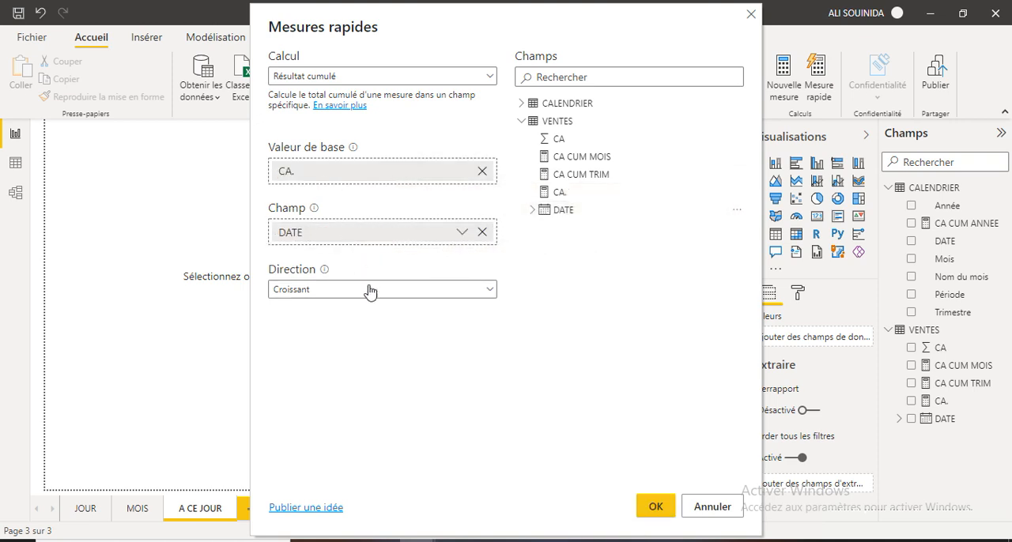
pyautogui.click(655, 510)
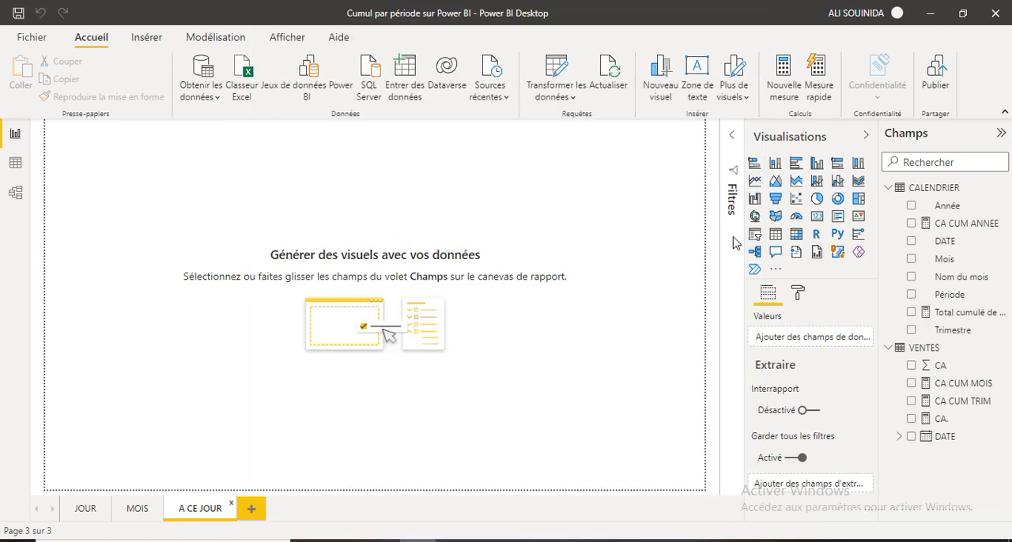
# Create a table of the CALENDRIER DATE field on A CE JOUR, stretched to full page height and most of its width.
pyautogui.moveTo(914, 252); pyautogui.dragTo(91, 150)
pyautogui.moveTo(122, 272); pyautogui.dragTo(119, 491)
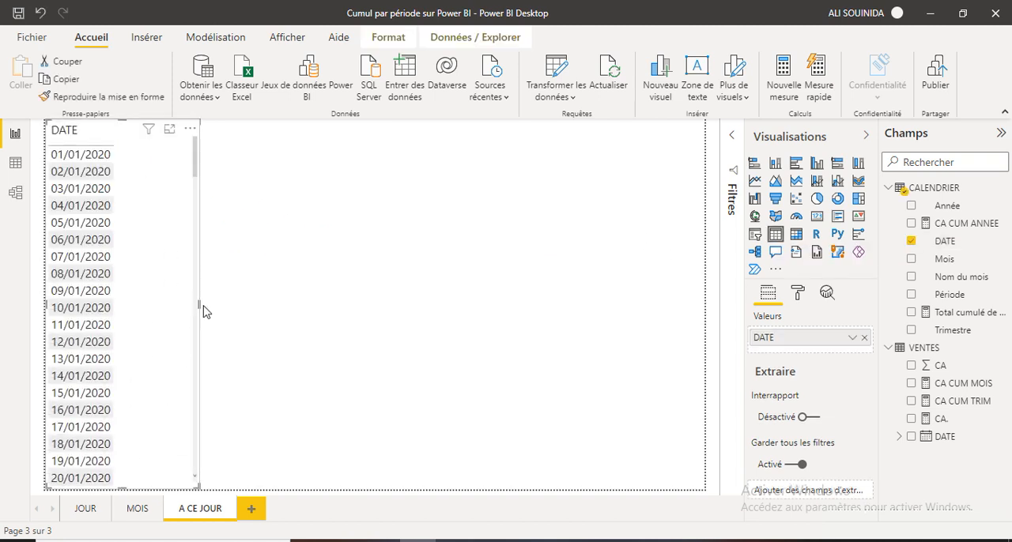
pyautogui.moveTo(199, 305); pyautogui.dragTo(554, 306)
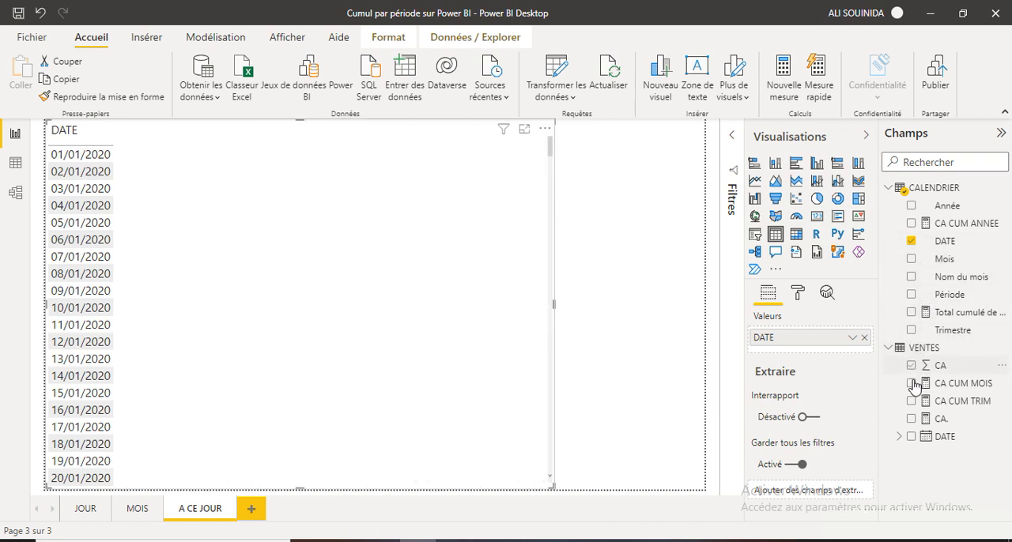
# Add CA. and Total cumulé de CA. dans DATE to the date table and check the running total down the rows.
pyautogui.moveTo(912, 427); pyautogui.dragTo(178, 164)
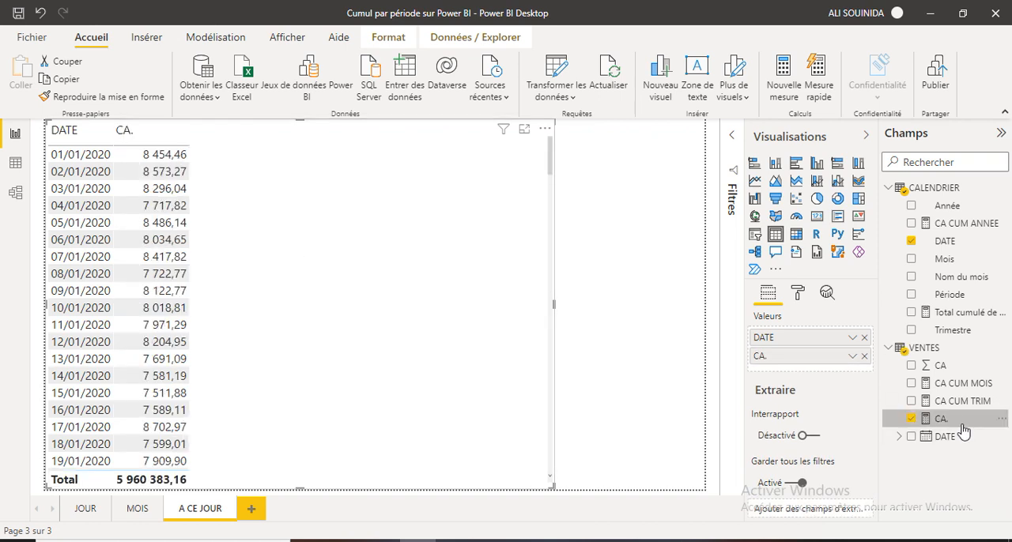
pyautogui.moveTo(919, 320); pyautogui.dragTo(255, 163)
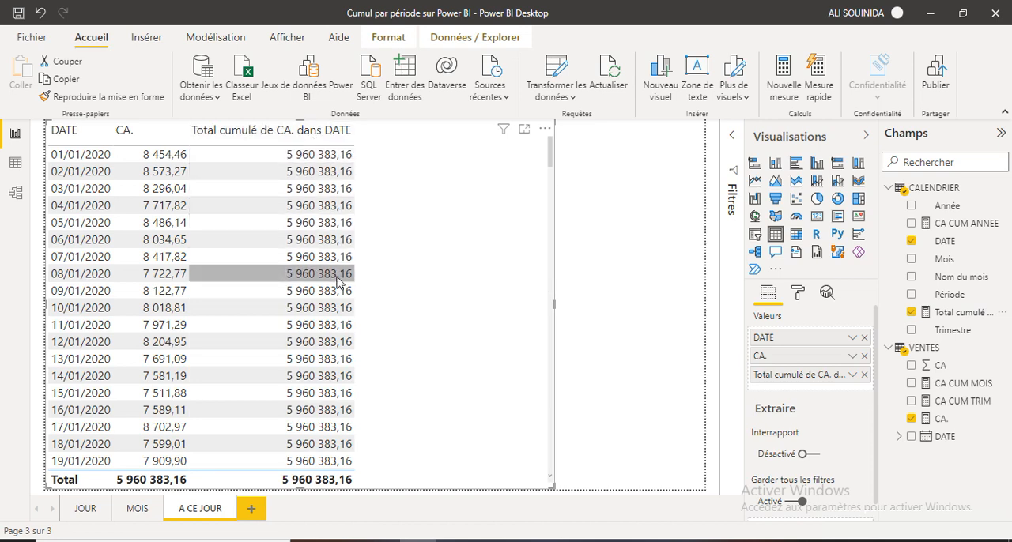
pyautogui.scroll(-2, 339, 283)
pyautogui.scroll(-20, 339, 283)
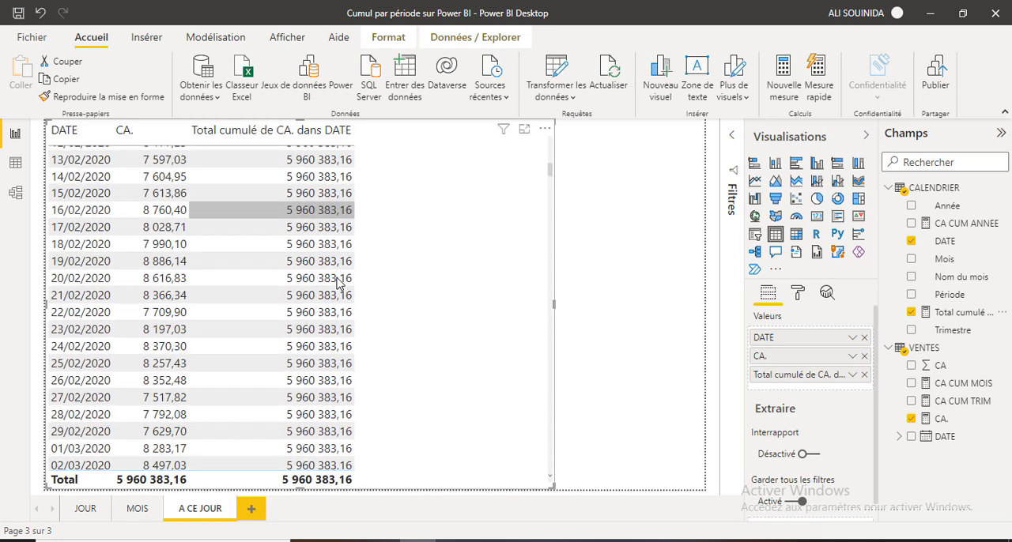
pyautogui.scroll(-20, 338, 283)
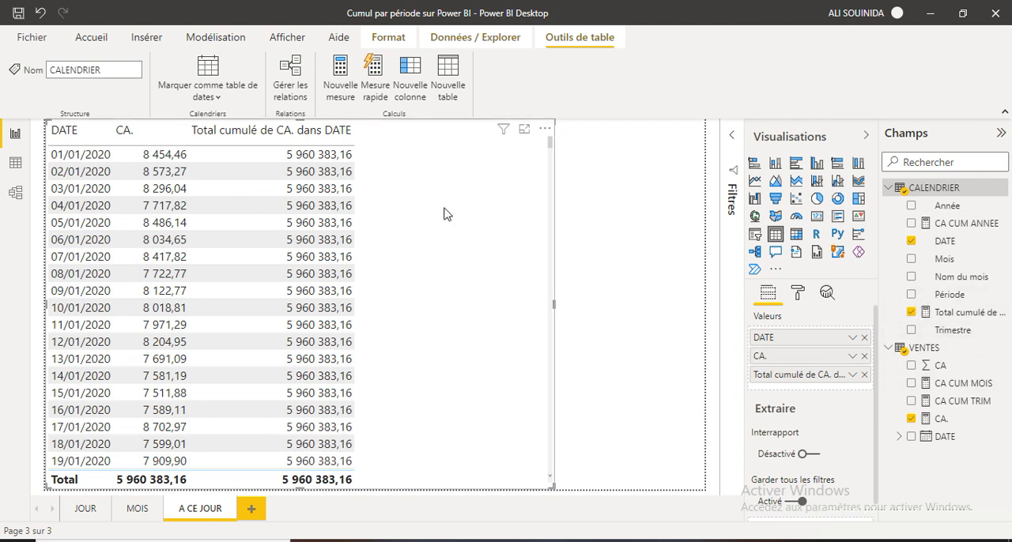
# Create a Résultat cumulé quick measure with CA. as base value and DATE from CALENDRIER as field, keeping the Croissant direction.
pyautogui.click(386, 88)
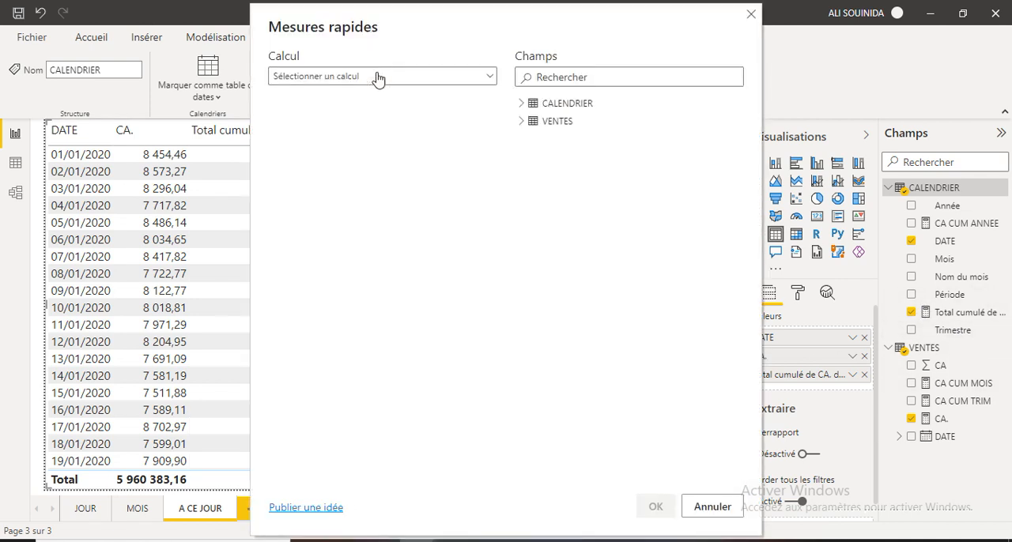
pyautogui.click(490, 76)
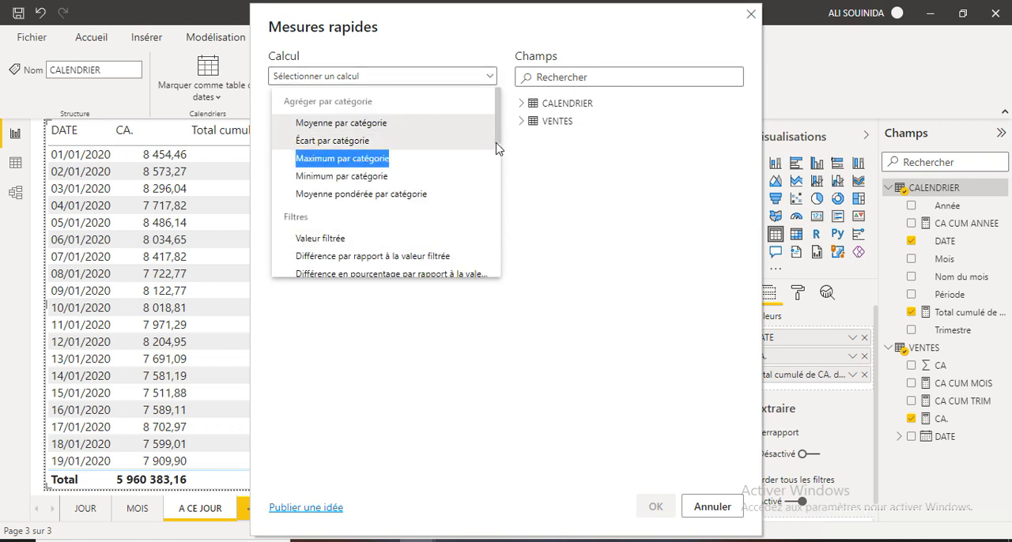
pyautogui.moveTo(497, 140); pyautogui.dragTo(487, 232)
pyautogui.click(361, 178)
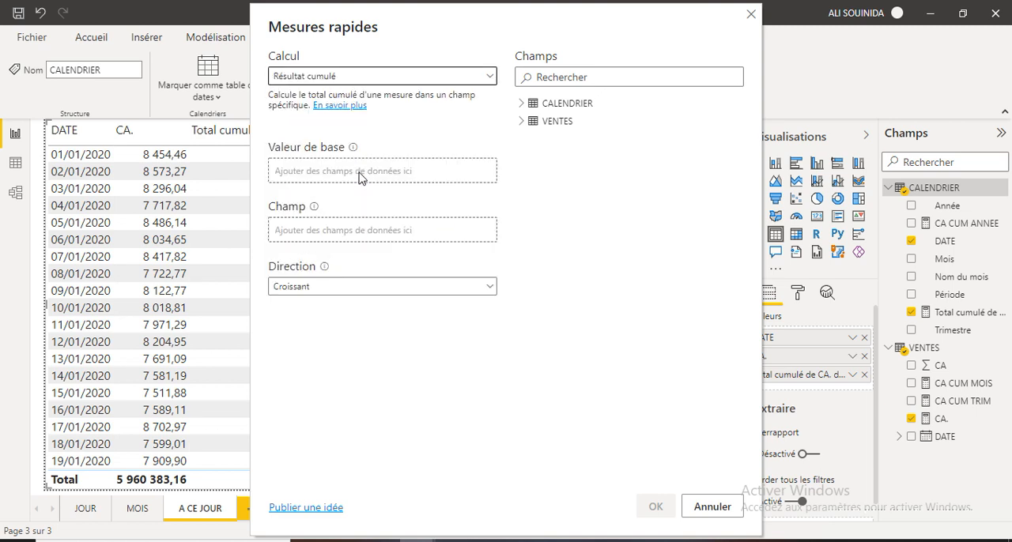
pyautogui.click(523, 122)
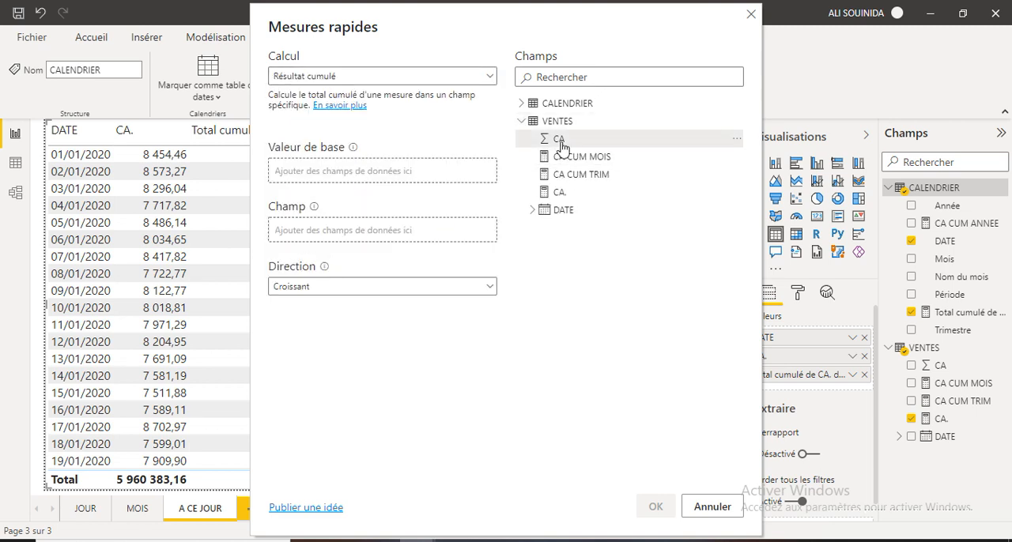
pyautogui.moveTo(560, 192); pyautogui.dragTo(332, 168)
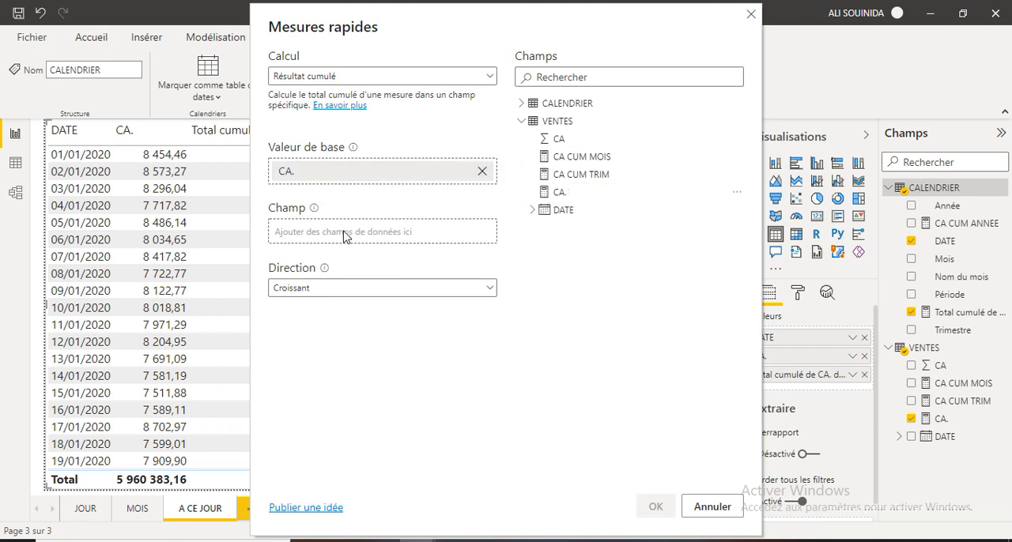
pyautogui.click(522, 104)
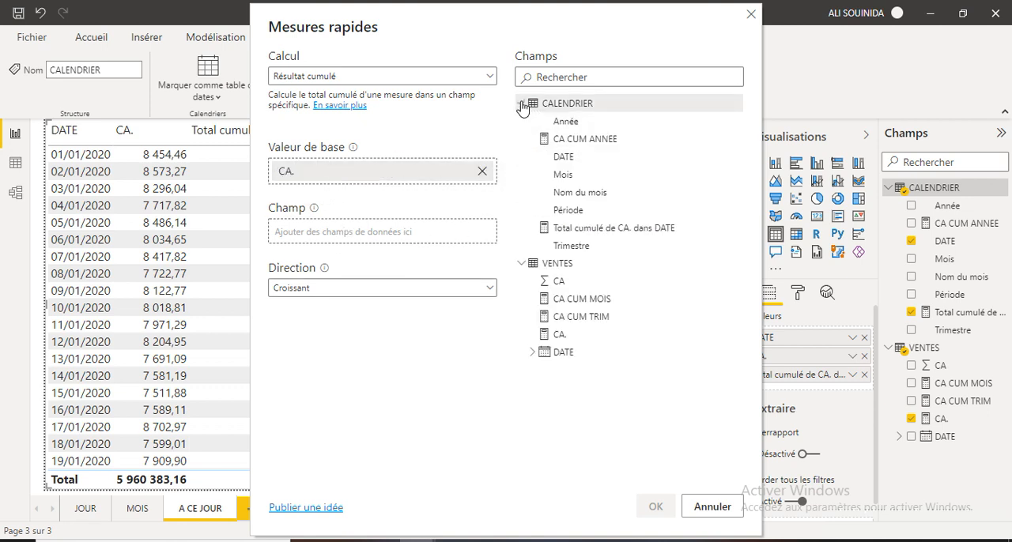
pyautogui.moveTo(554, 157); pyautogui.dragTo(323, 233)
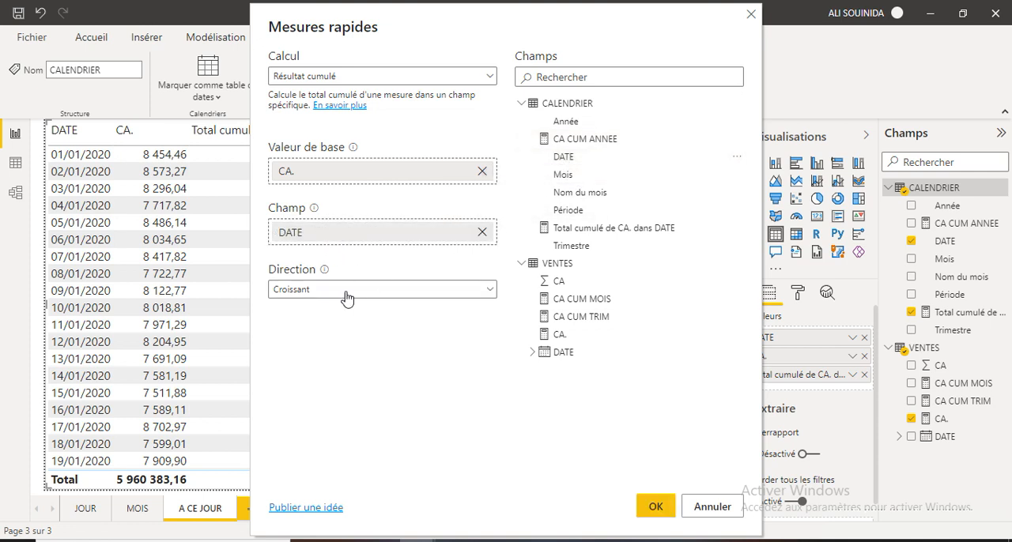
pyautogui.click(656, 509)
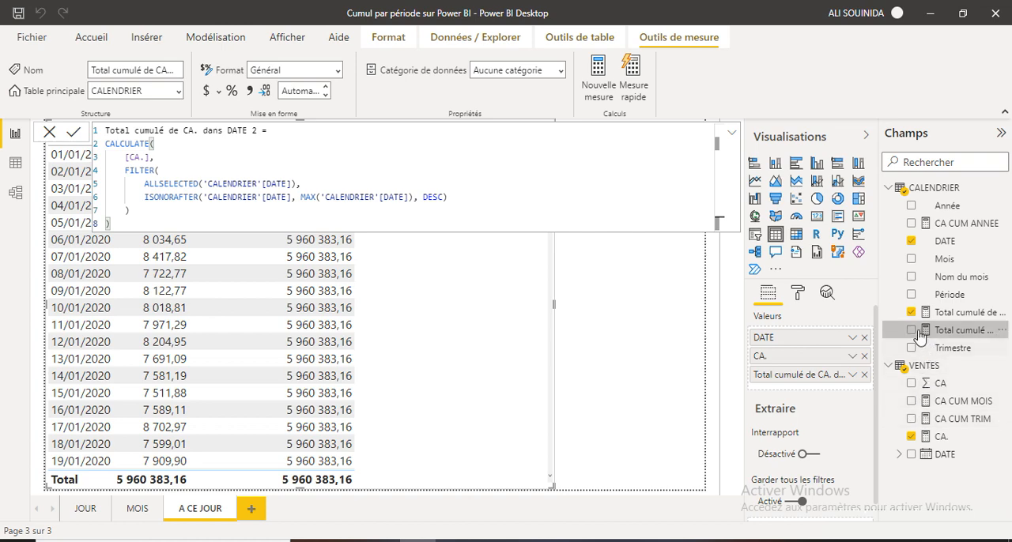
# Add Total cumulé de CA. dans DATE 2 to the date table and replace Total cumulé de CA. dans DATE by deleting it from the model.
pyautogui.moveTo(922, 331); pyautogui.dragTo(413, 266)
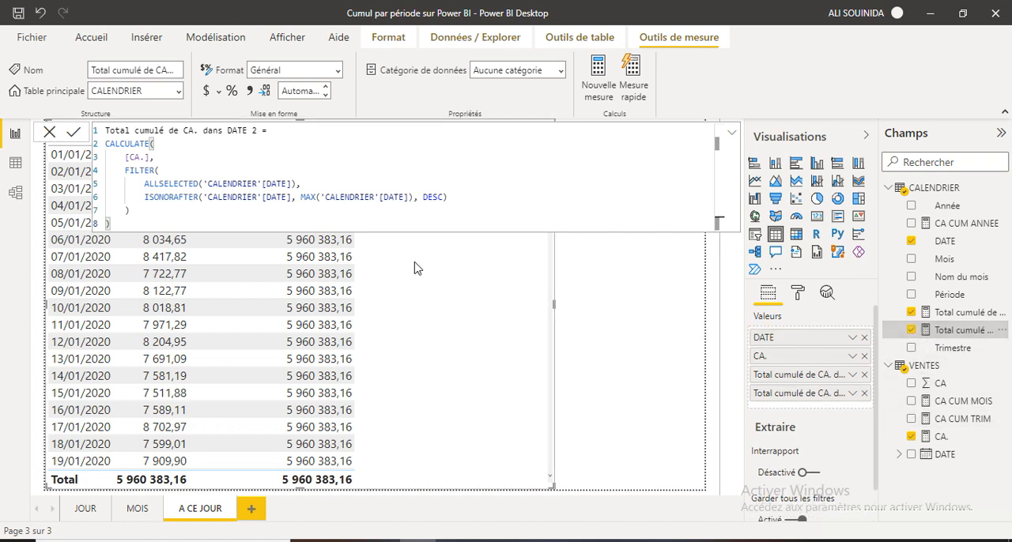
pyautogui.scroll(-20, 490, 435)
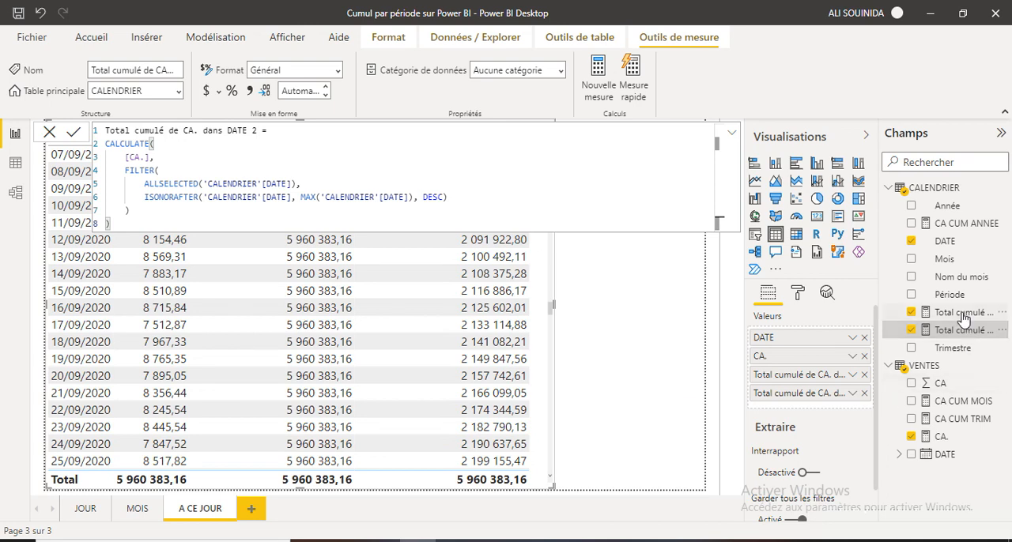
pyautogui.click(1003, 312)
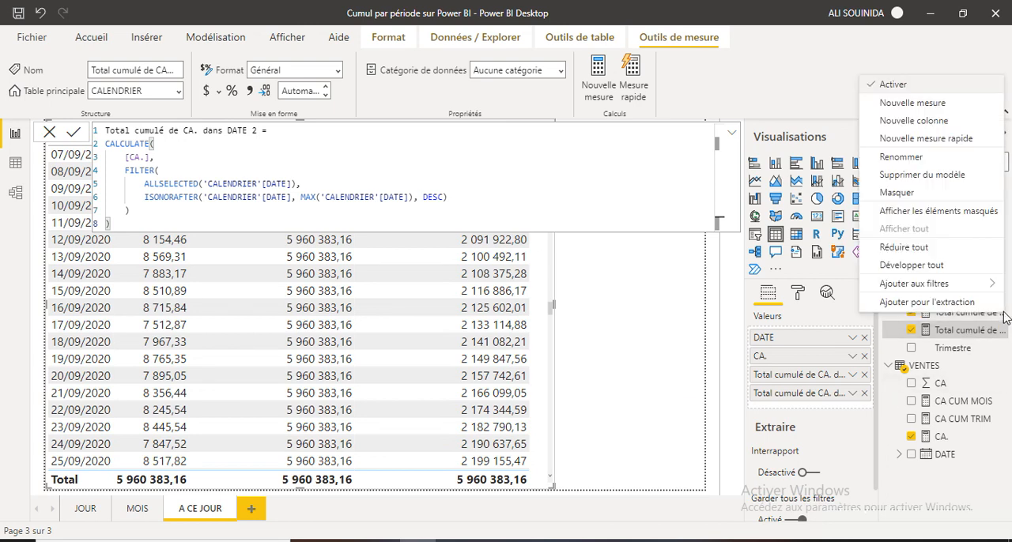
pyautogui.click(907, 181)
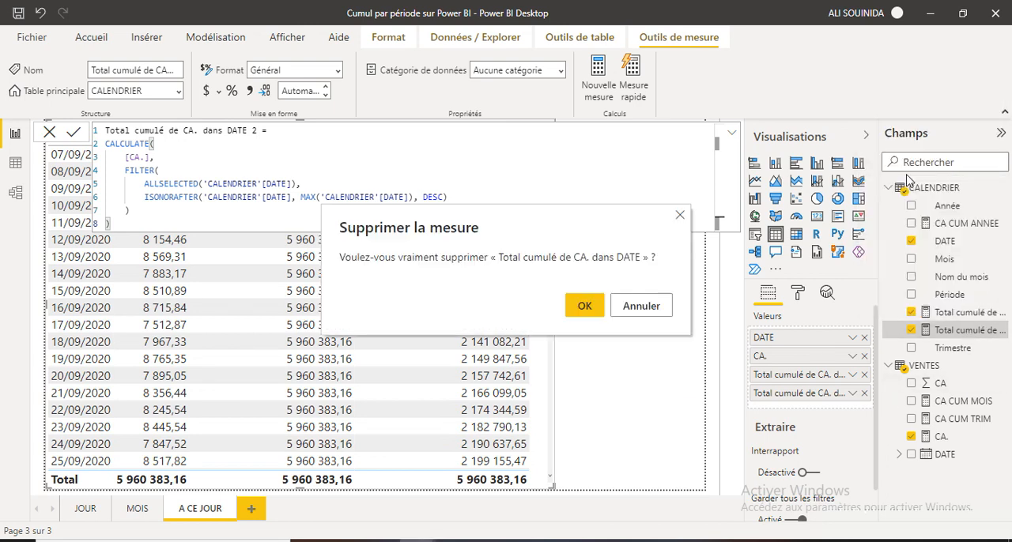
pyautogui.click(584, 306)
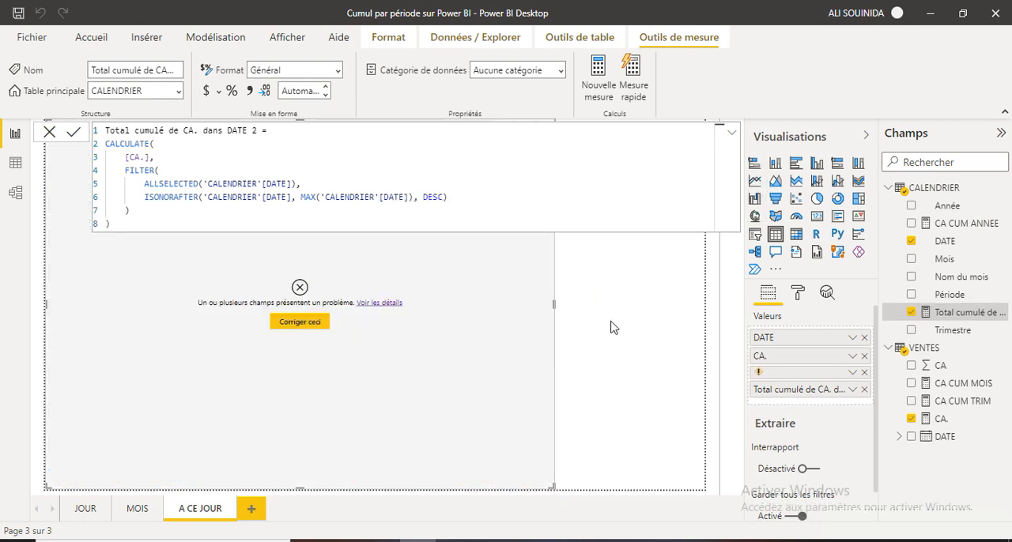
pyautogui.click(320, 323)
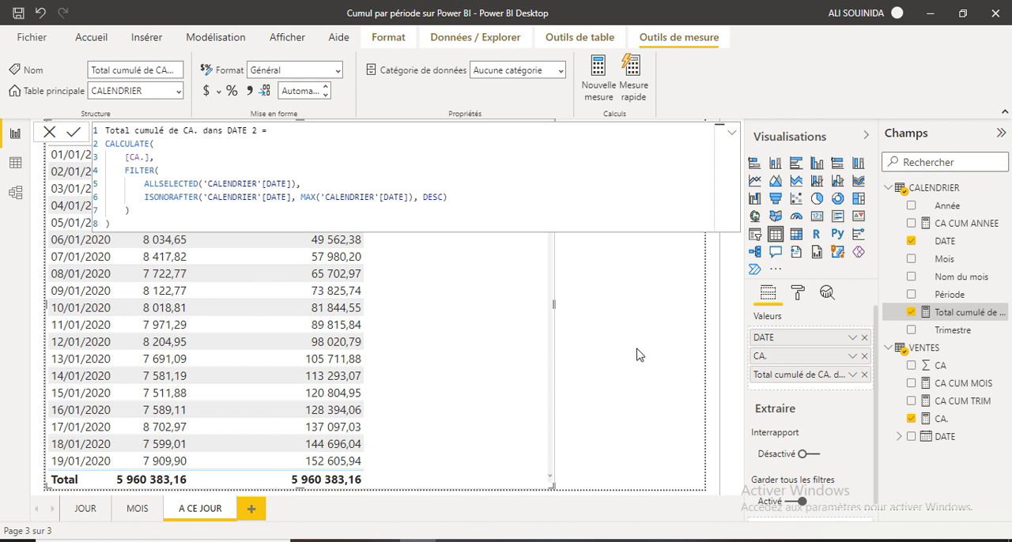
pyautogui.click(575, 352)
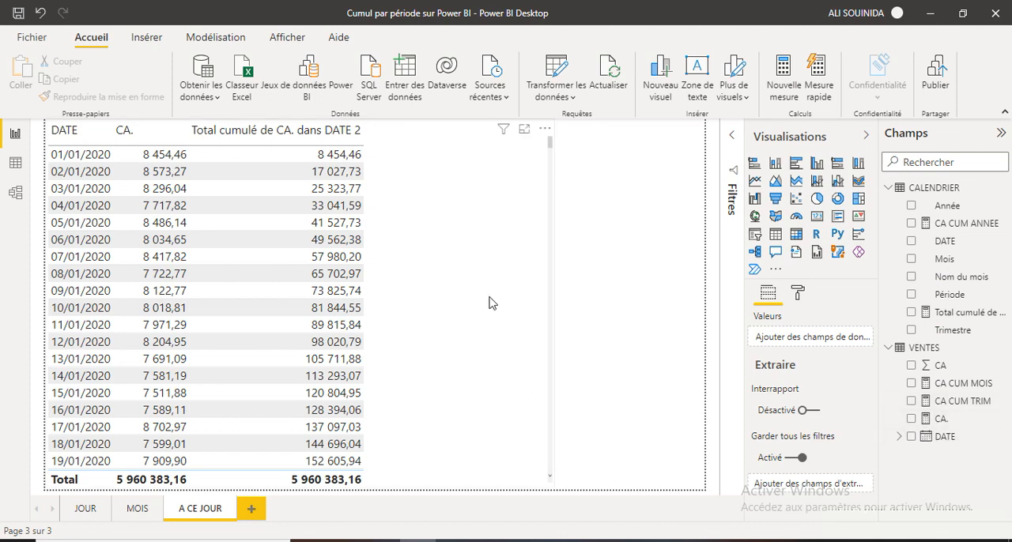
# Turn on data bars for Total cumulé de CA. dans DATE 2 and review them down the daily rows through 31/12/2021.
pyautogui.click(342, 280)
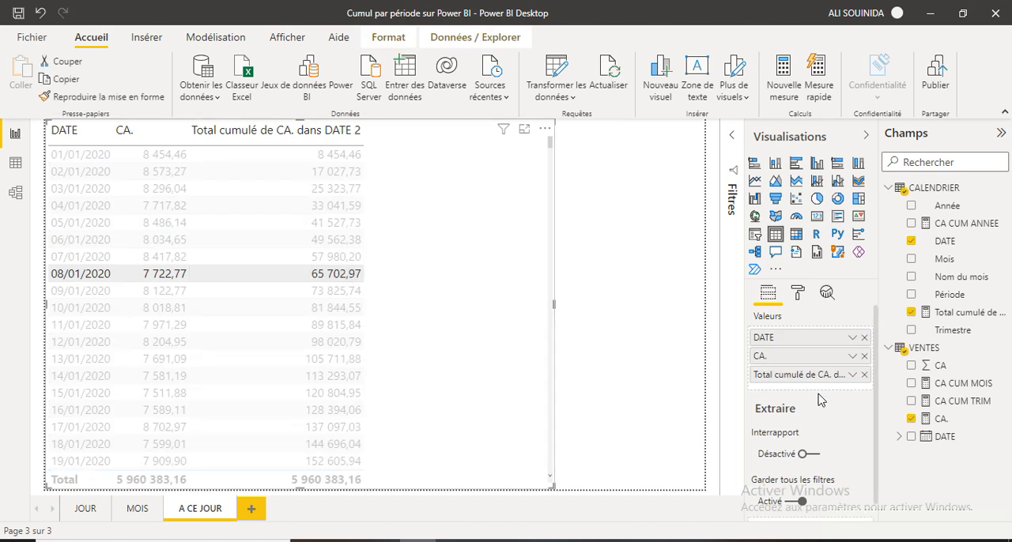
pyautogui.click(799, 293)
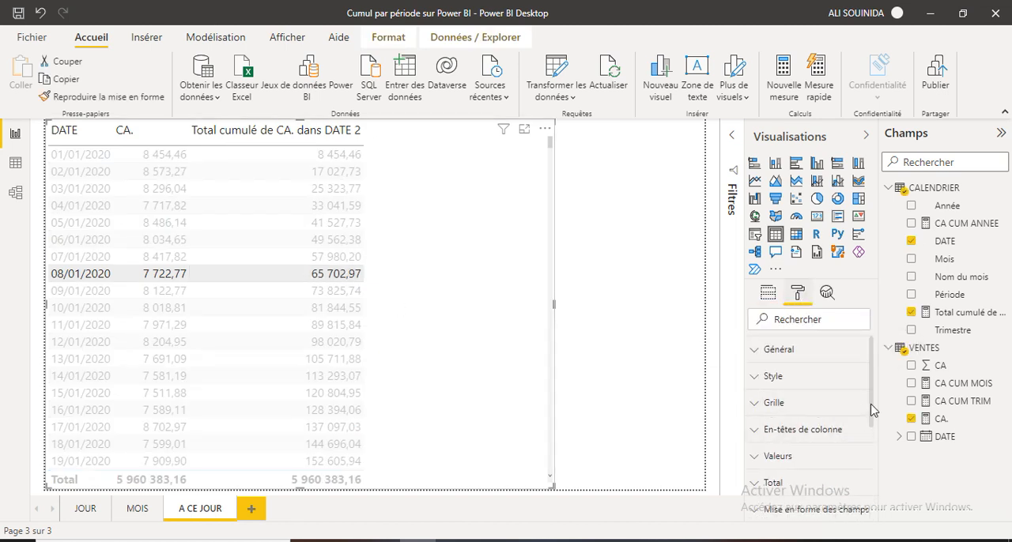
pyautogui.scroll(-3, 873, 411)
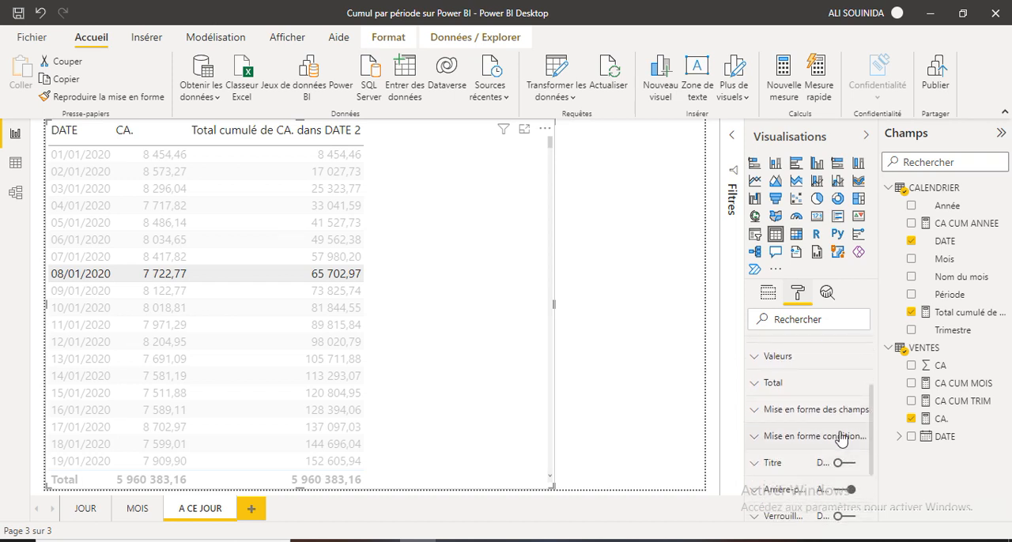
pyautogui.click(820, 437)
pyautogui.click(853, 471)
pyautogui.click(800, 523)
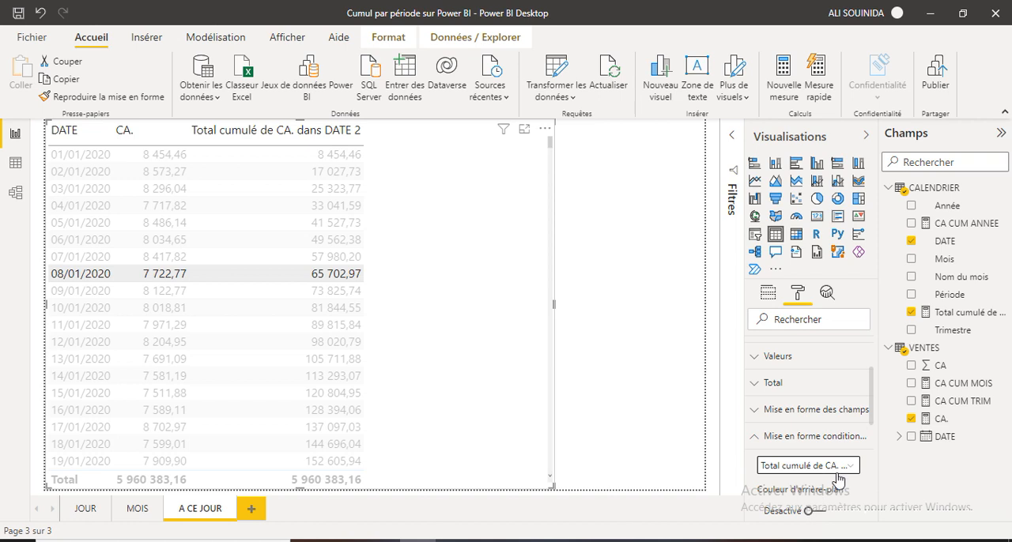
pyautogui.scroll(-3, 844, 471)
pyautogui.click(821, 443)
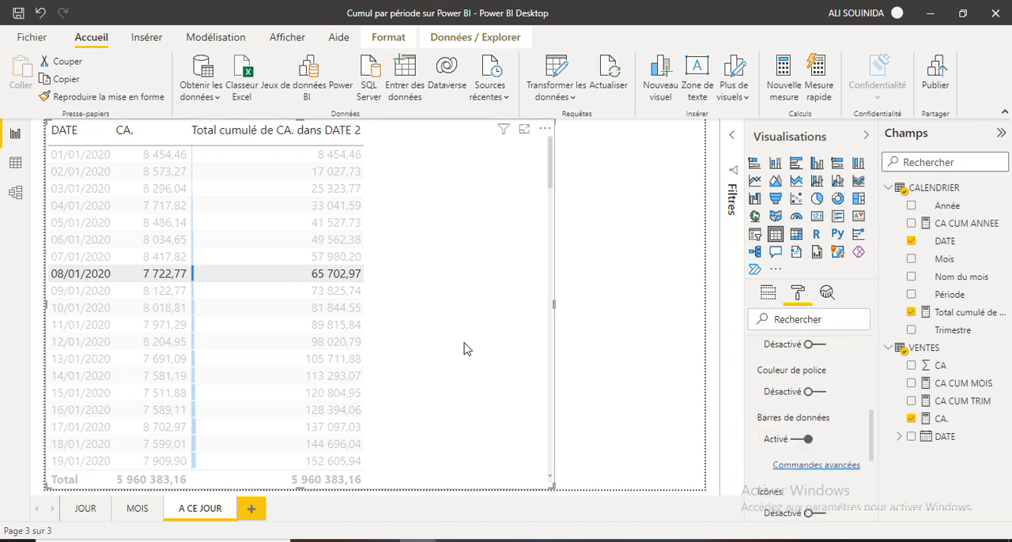
pyautogui.moveTo(551, 162); pyautogui.dragTo(547, 541)
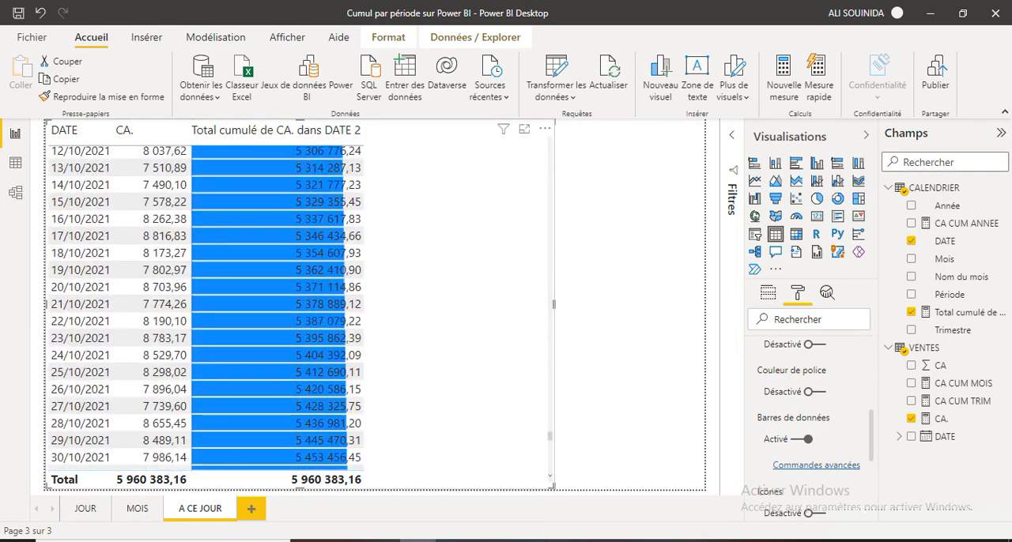
pyautogui.scroll(-15, 515, 214)
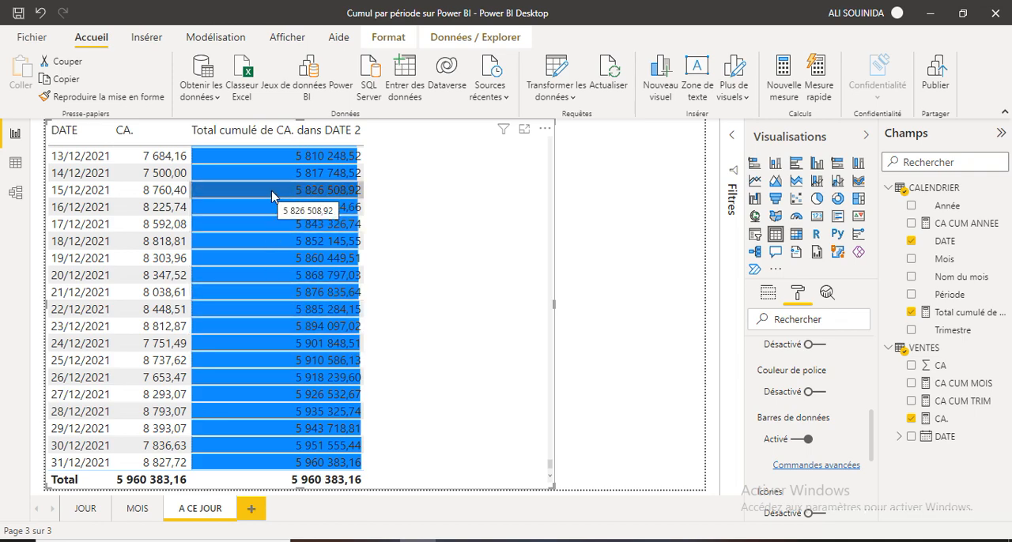
pyautogui.scroll(20, 272, 196)
pyautogui.scroll(20, 272, 197)
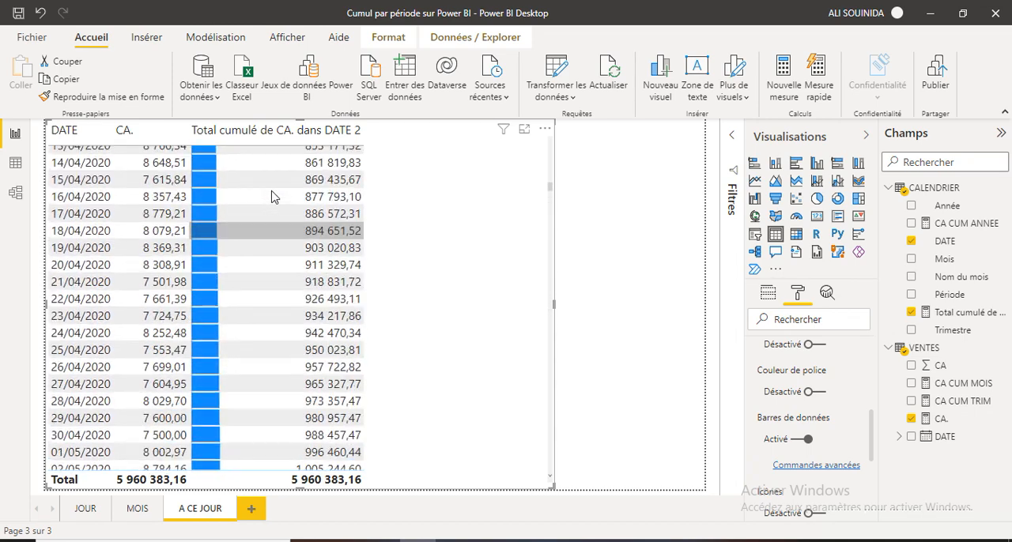